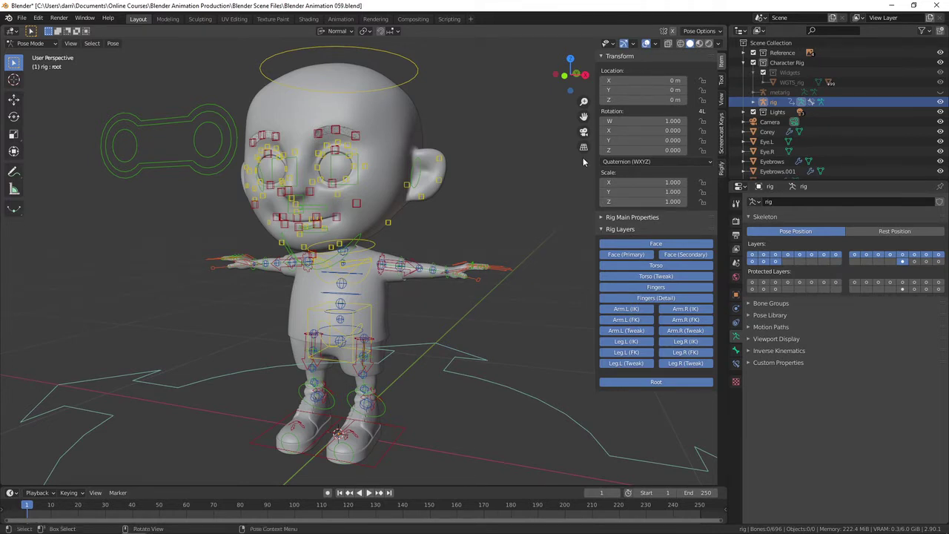
# Toggle the Face (Primary) and Face (Secondary) rig layers off and back on to compare their controls
pyautogui.click(722, 66)
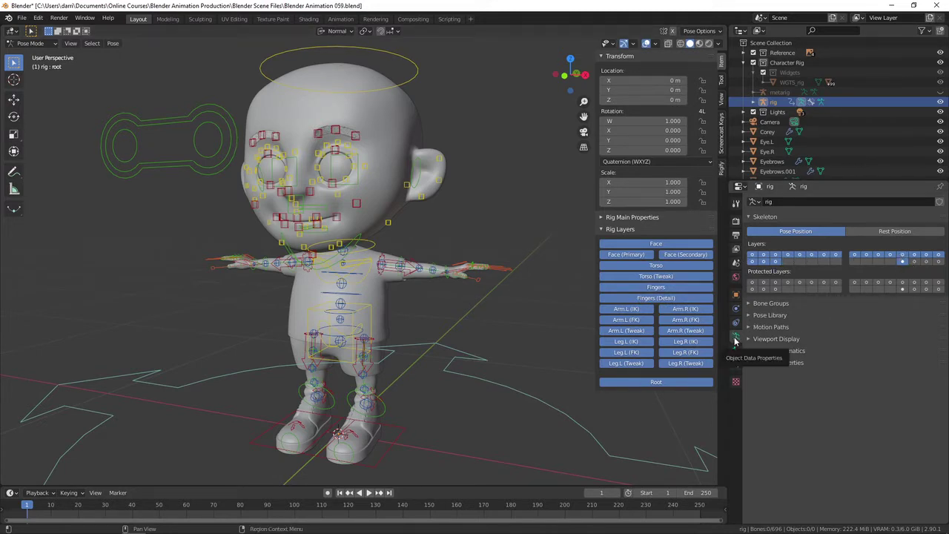
pyautogui.click(681, 255)
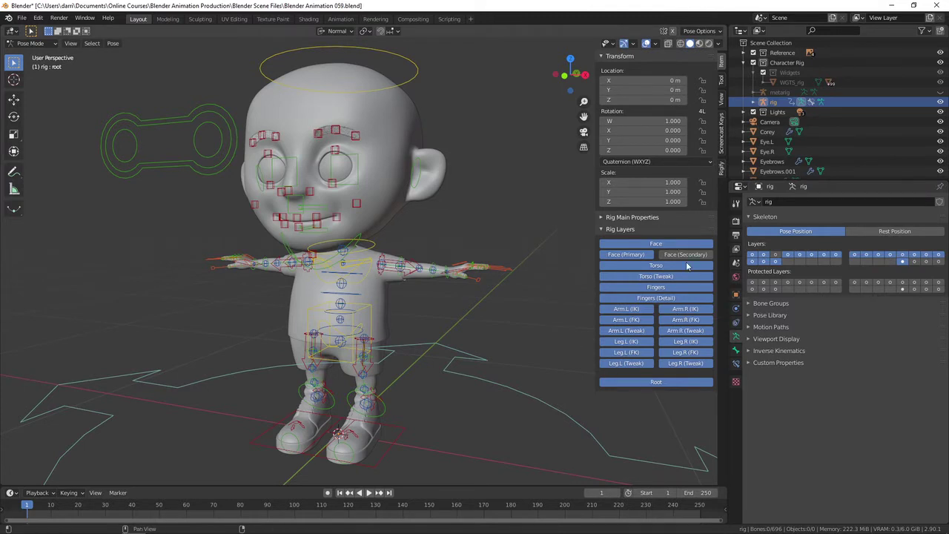
pyautogui.keyDown('shift'); pyautogui.click(777, 255); pyautogui.keyUp('shift')
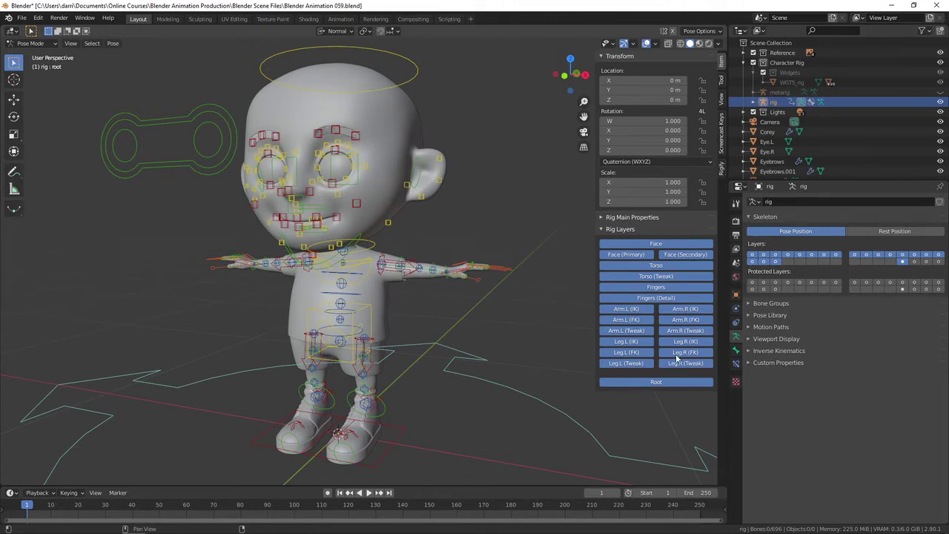
pyautogui.click(615, 256)
pyautogui.click(616, 255)
pyautogui.click(615, 256)
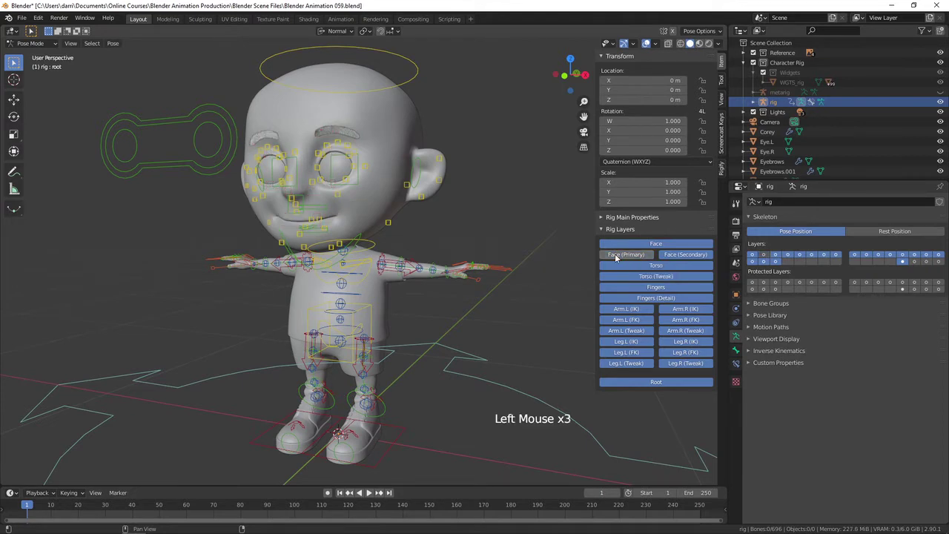
pyautogui.click(616, 256)
pyautogui.click(680, 256)
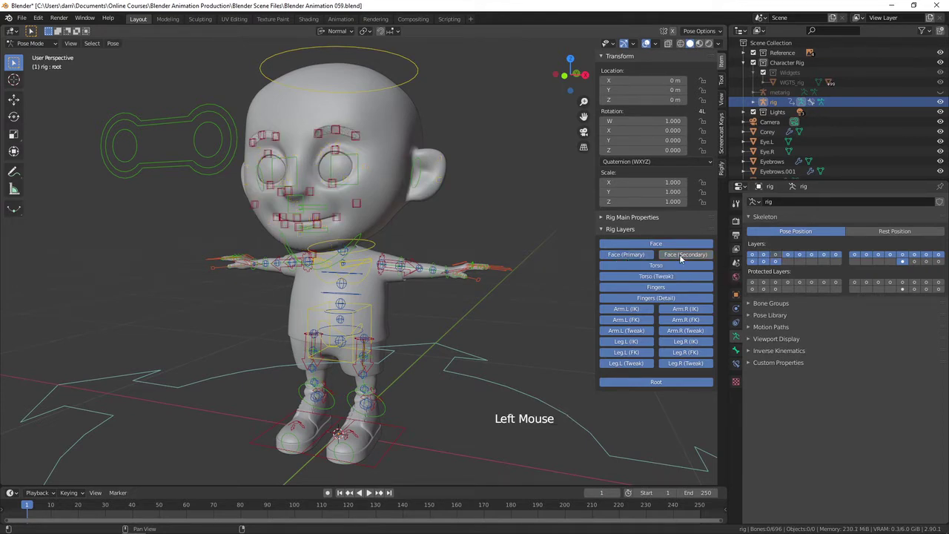
pyautogui.click(681, 256)
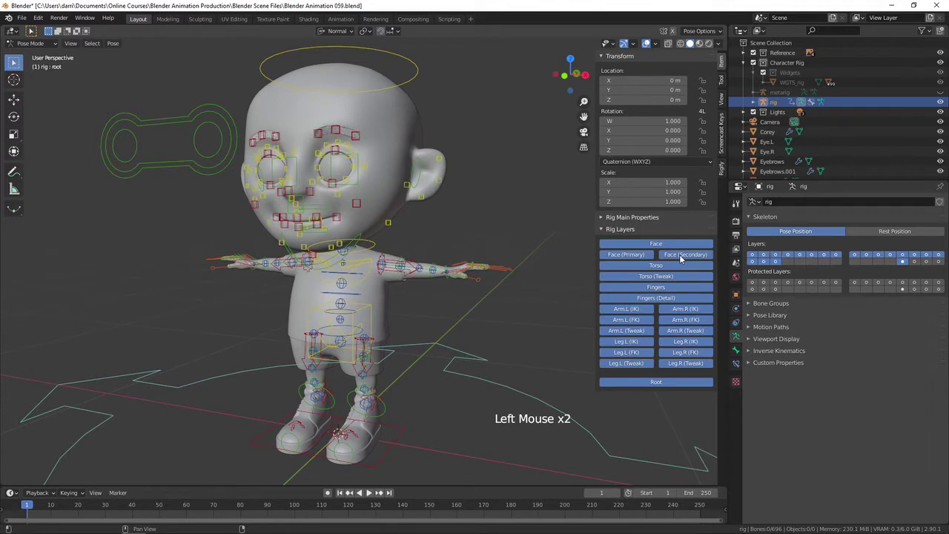
# Hide the Face (Secondary) rig layer so only the primary face controls remain on the head
pyautogui.scroll(2, 365, 181)
pyautogui.keyDown('shift'); pyautogui.moveTo(365, 181); pyautogui.dragTo(417, 261, button='middle'); pyautogui.keyUp('shift')
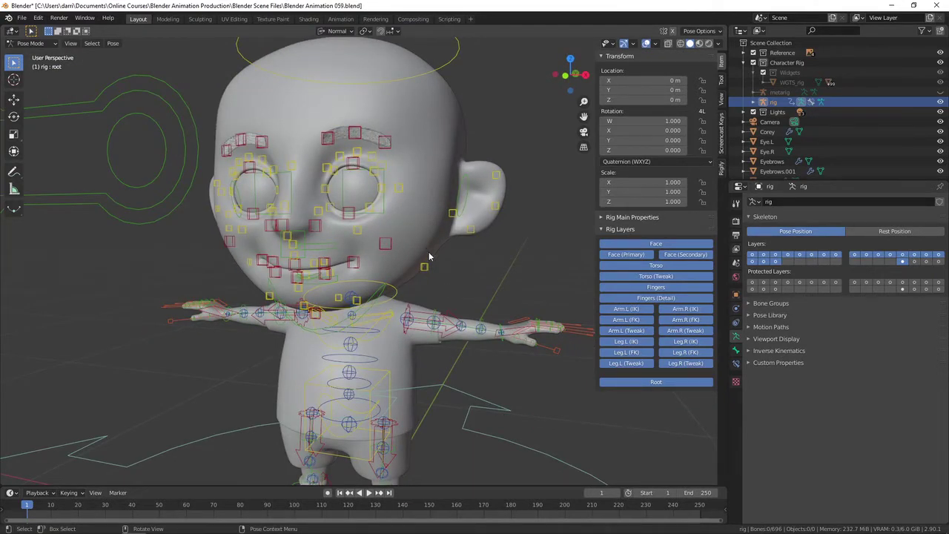
pyautogui.moveTo(468, 336); pyautogui.dragTo(477, 329, button='middle')
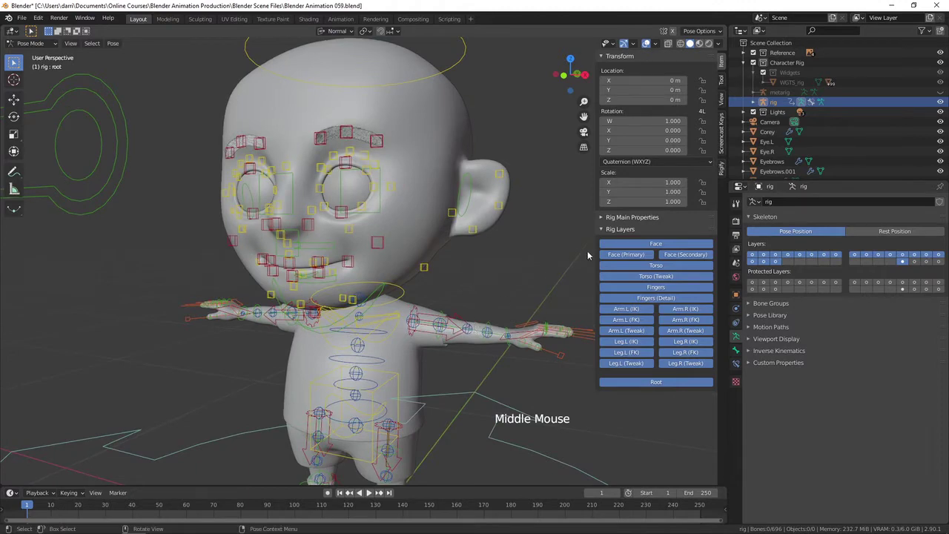
pyautogui.click(688, 255)
pyautogui.moveTo(378, 268); pyautogui.dragTo(435, 255, button='middle')
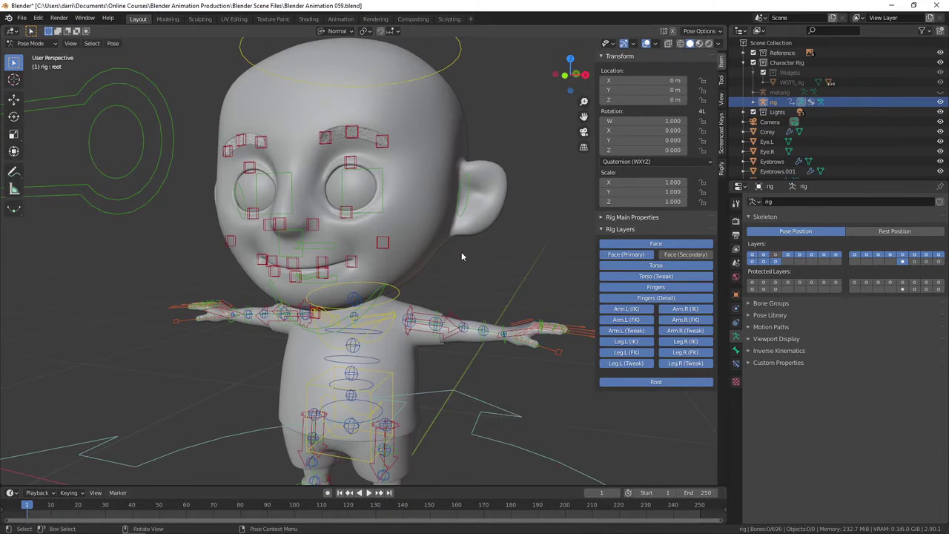
# Select the tweak control in the middle of the left arm to inspect it
pyautogui.keyDown('shift'); pyautogui.moveTo(461, 256); pyautogui.dragTo(427, 325, button='middle'); pyautogui.keyUp('shift')
pyautogui.scroll(2, 428, 300)
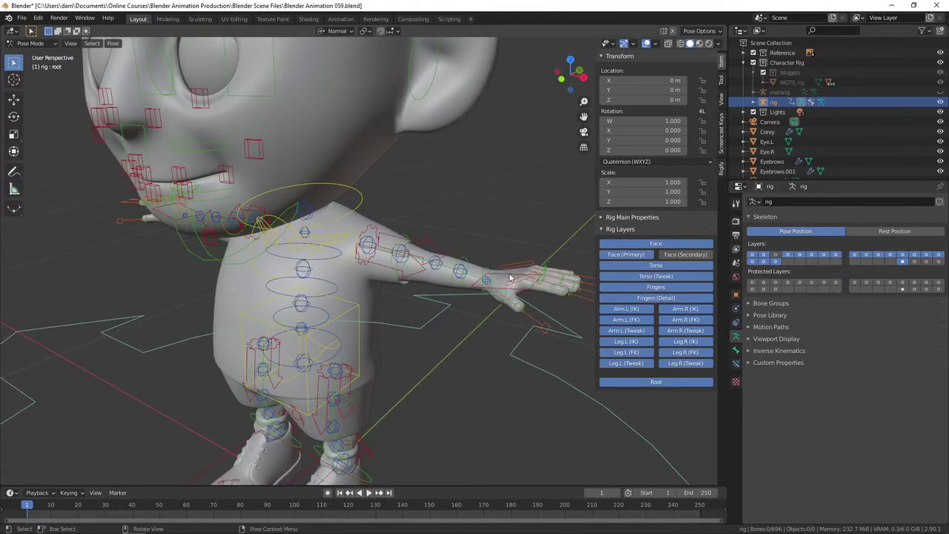
pyautogui.click(435, 265)
pyautogui.scroll(-2, 439, 373)
pyautogui.scroll(-1, 440, 374)
pyautogui.keyDown('shift'); pyautogui.moveTo(440, 374); pyautogui.dragTo(447, 393, button='middle'); pyautogui.keyUp('shift')
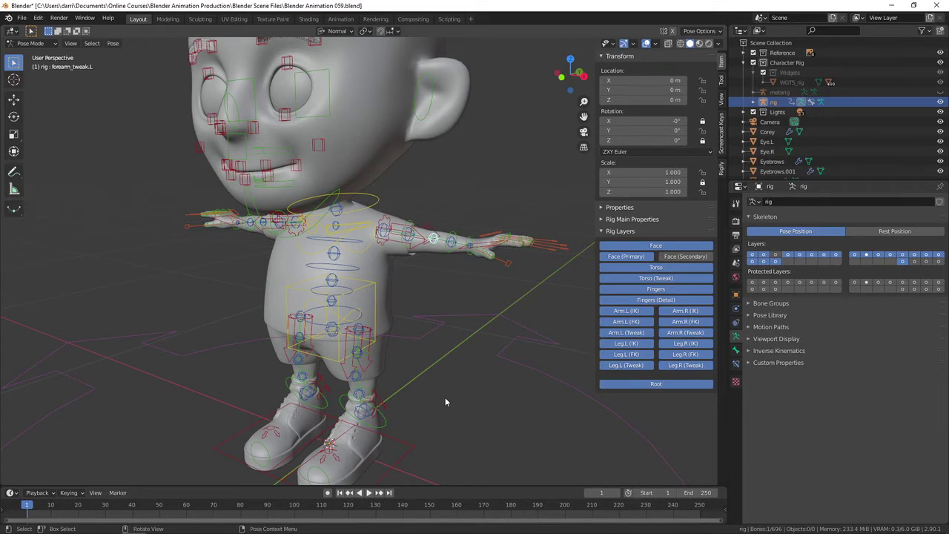
# Hide the tweak layers of the torso, both arms and both legs, leaving the Root layer shown
pyautogui.click(662, 278)
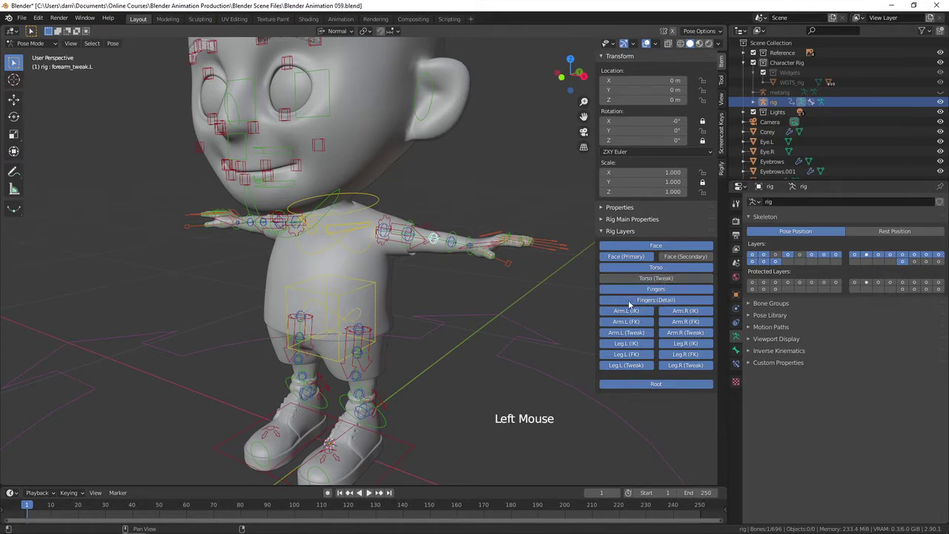
pyautogui.click(699, 333)
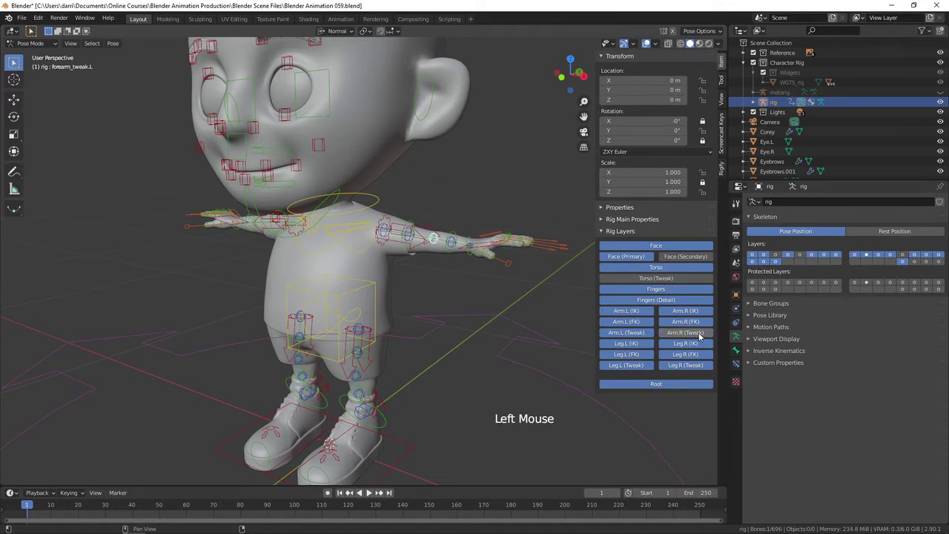
pyautogui.click(627, 333)
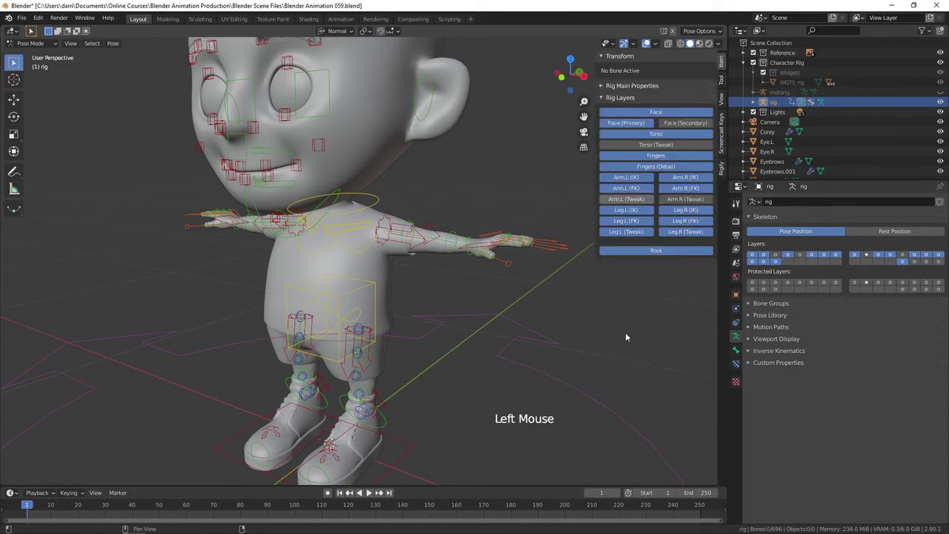
pyautogui.click(657, 251)
pyautogui.click(628, 233)
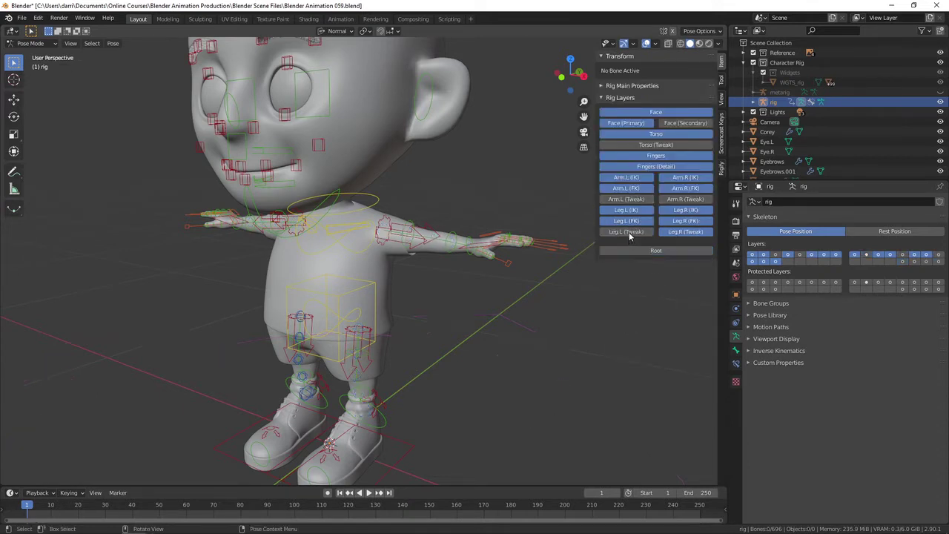
pyautogui.click(684, 233)
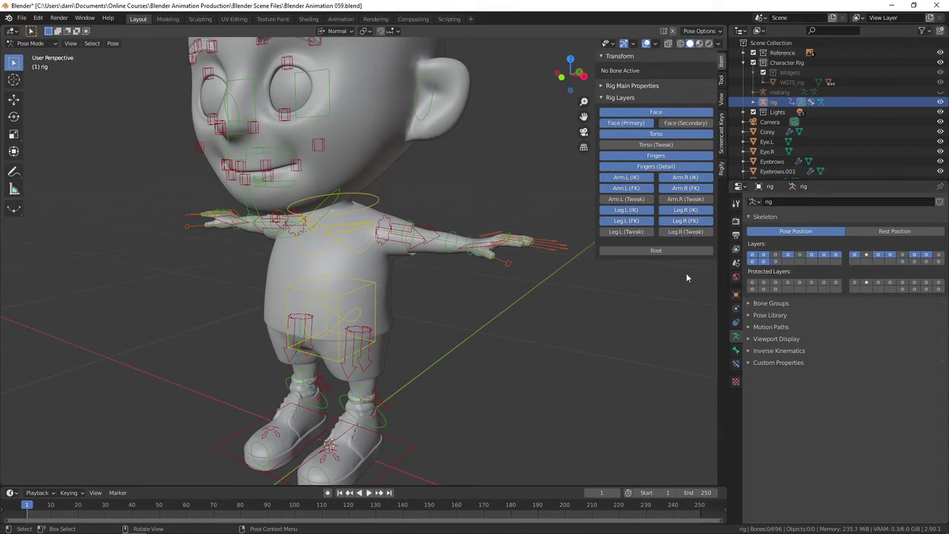
pyautogui.click(660, 252)
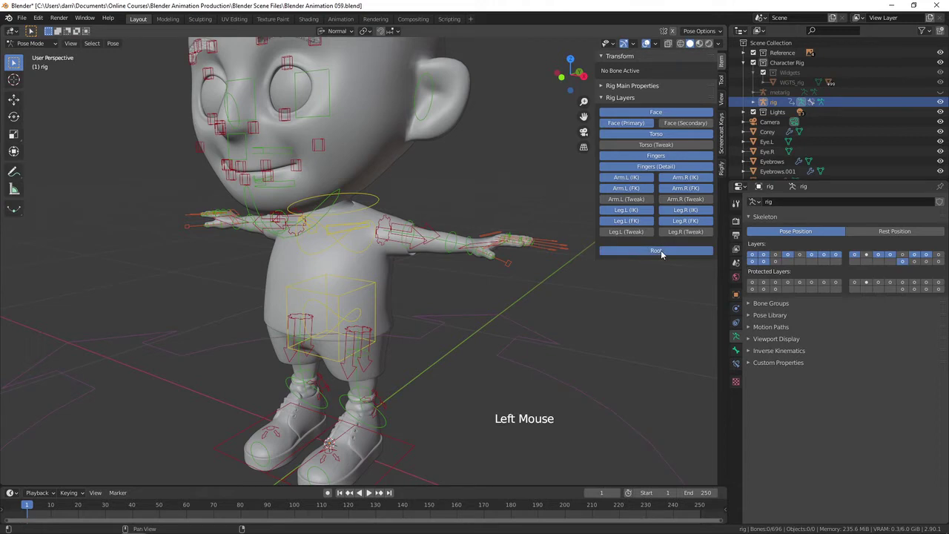
# Try scaling and rotating the left index finger's master control, cancelling both transforms
pyautogui.scroll(-4, 571, 371)
pyautogui.moveTo(571, 370); pyautogui.dragTo(615, 387, button='middle')
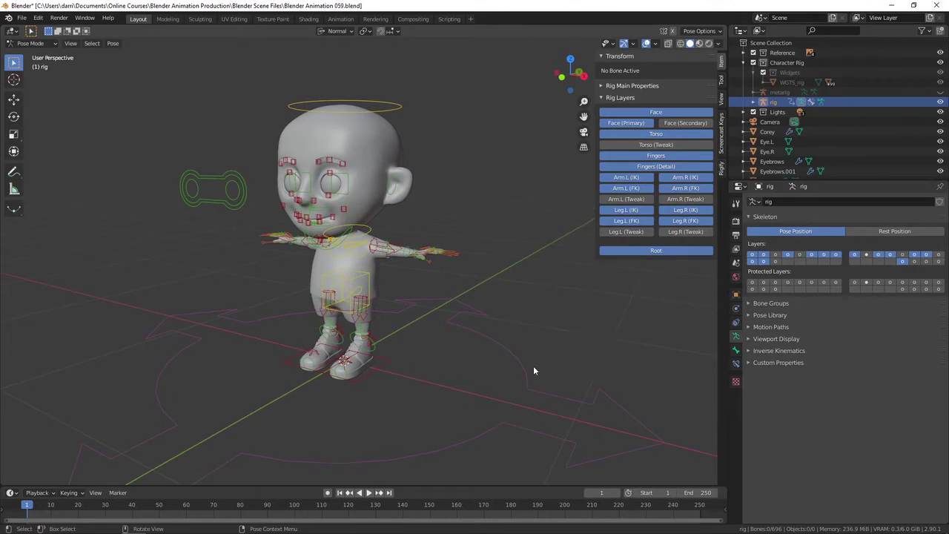
pyautogui.scroll(4, 534, 368)
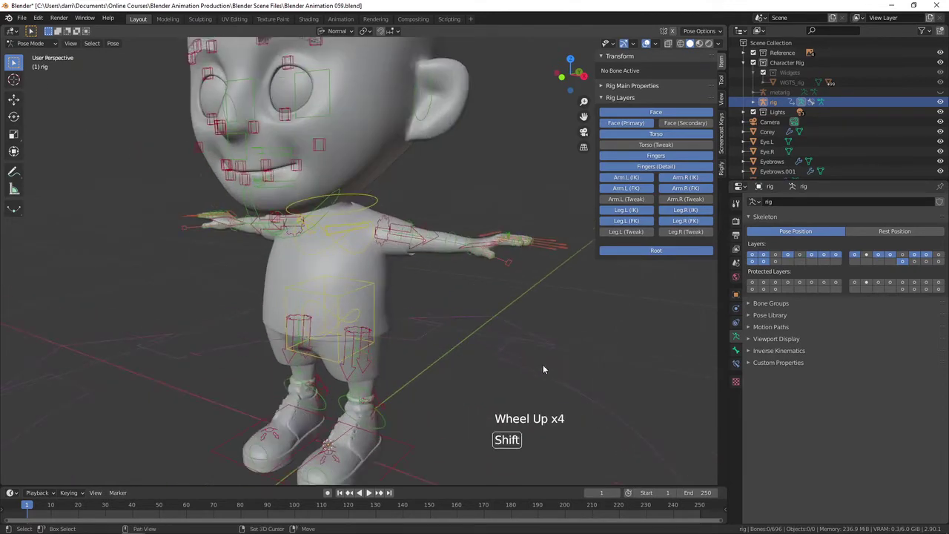
pyautogui.scroll(4, 490, 370)
pyautogui.keyDown('shift'); pyautogui.moveTo(543, 364); pyautogui.dragTo(491, 354, button='middle'); pyautogui.keyUp('shift')
pyautogui.scroll(2, 489, 387)
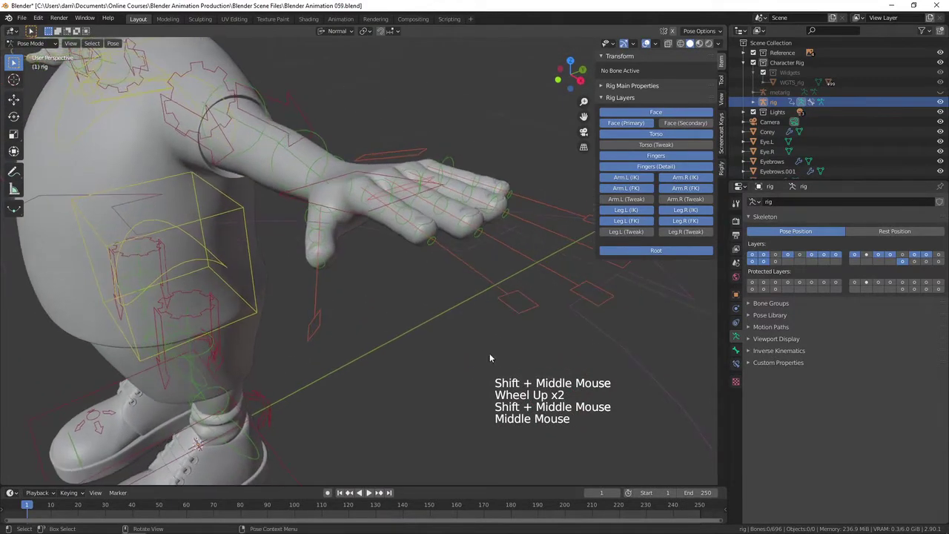
pyautogui.click(536, 310)
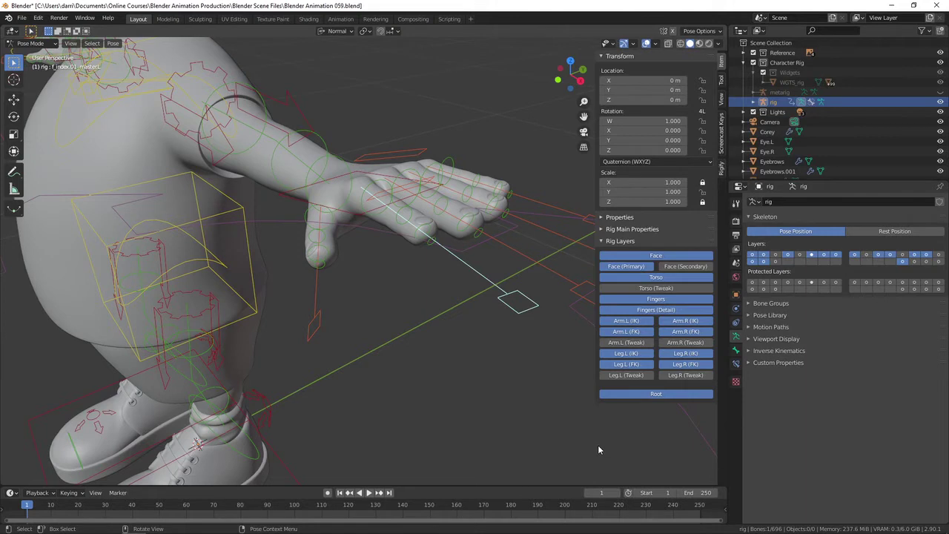
pyautogui.press('s')
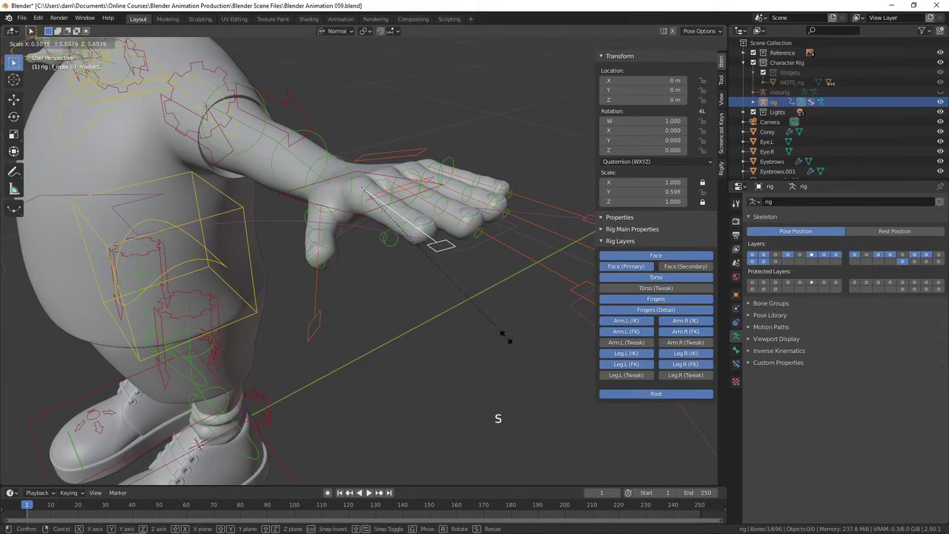
pyautogui.press('Escape')
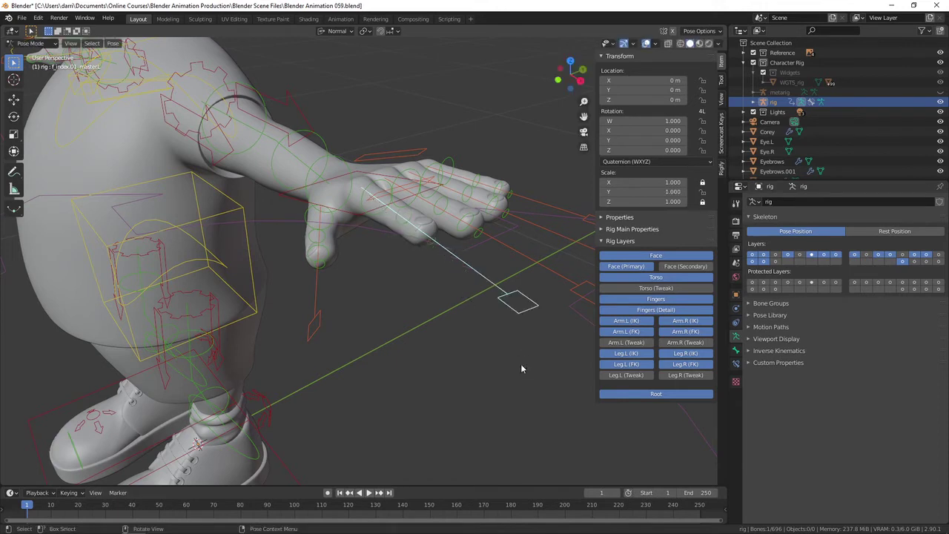
pyautogui.press('r')
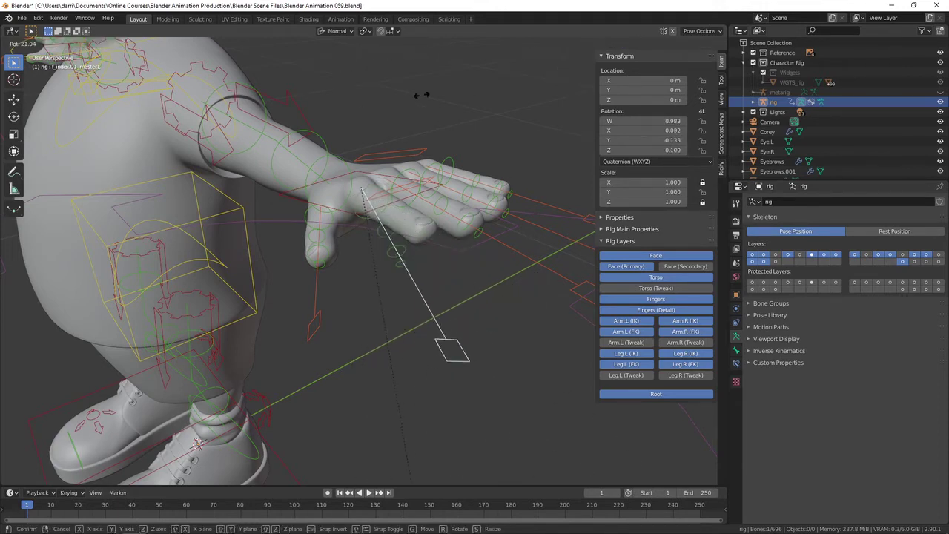
pyautogui.press('Escape')
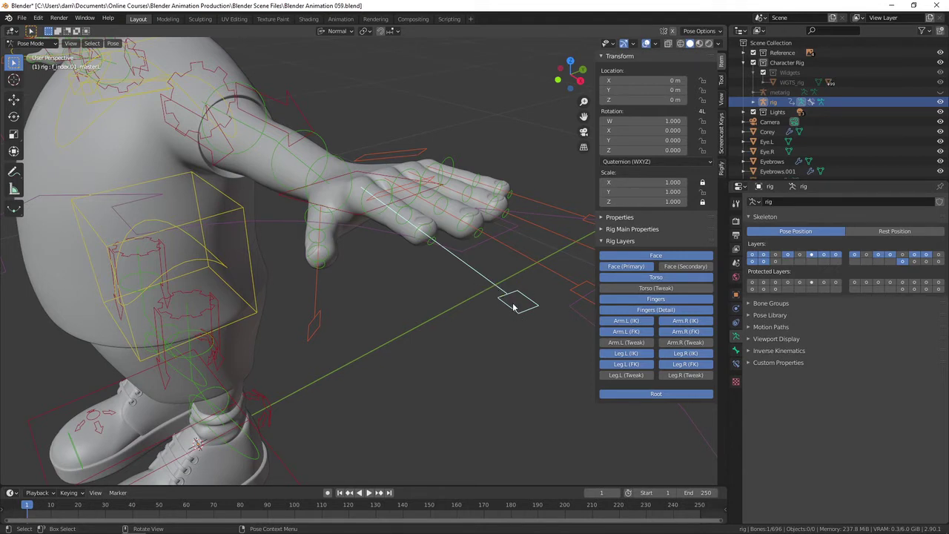
# Hide the Fingers (Detail) rig layer, keeping the main finger controls shown
pyautogui.click(659, 314)
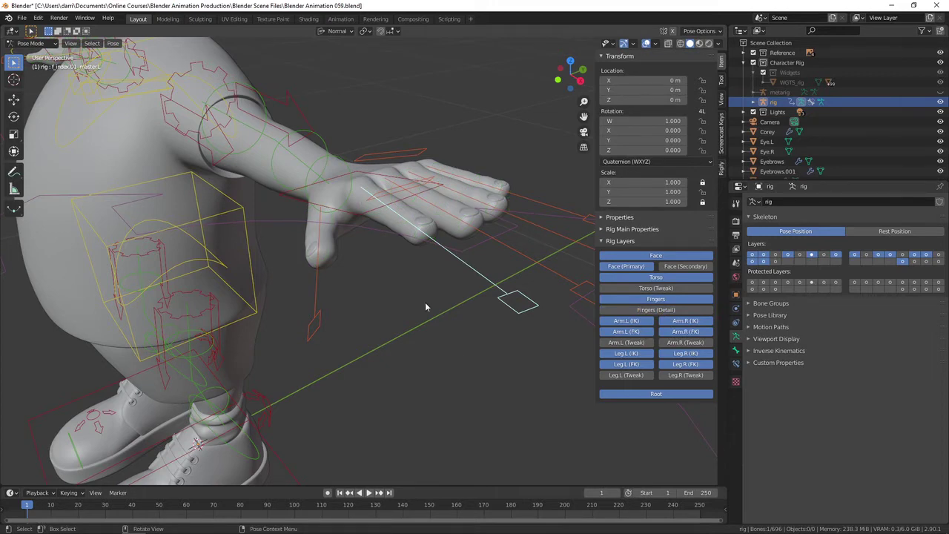
pyautogui.moveTo(425, 301); pyautogui.dragTo(452, 285, button='middle')
pyautogui.scroll(-3, 467, 287)
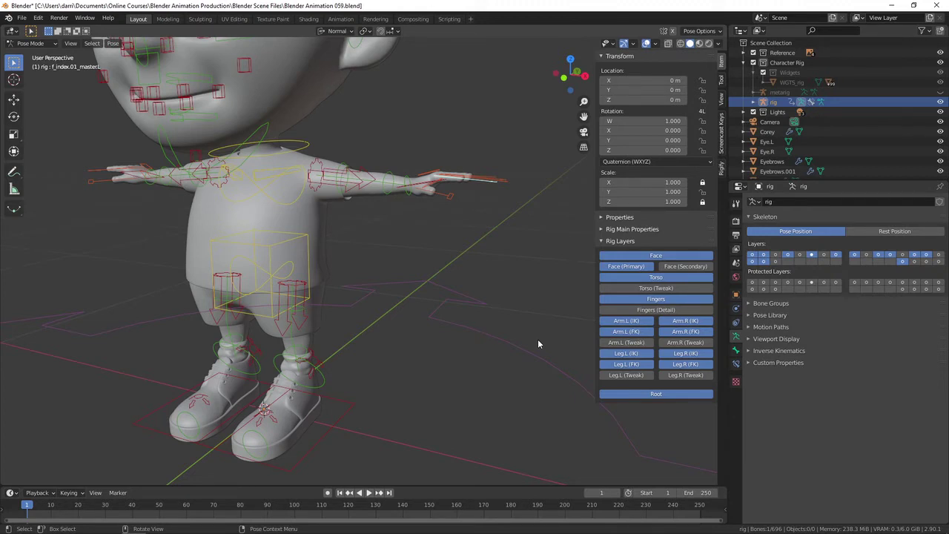
# Select the left hand's IK control and show the Arm.L (Tweak) rig layer again
pyautogui.keyDown('shift'); pyautogui.moveTo(430, 269); pyautogui.dragTo(505, 311, button='middle'); pyautogui.keyUp('shift')
pyautogui.scroll(5, 448, 292)
pyautogui.scroll(-2, 466, 337)
pyautogui.click(431, 257)
pyautogui.press('g')
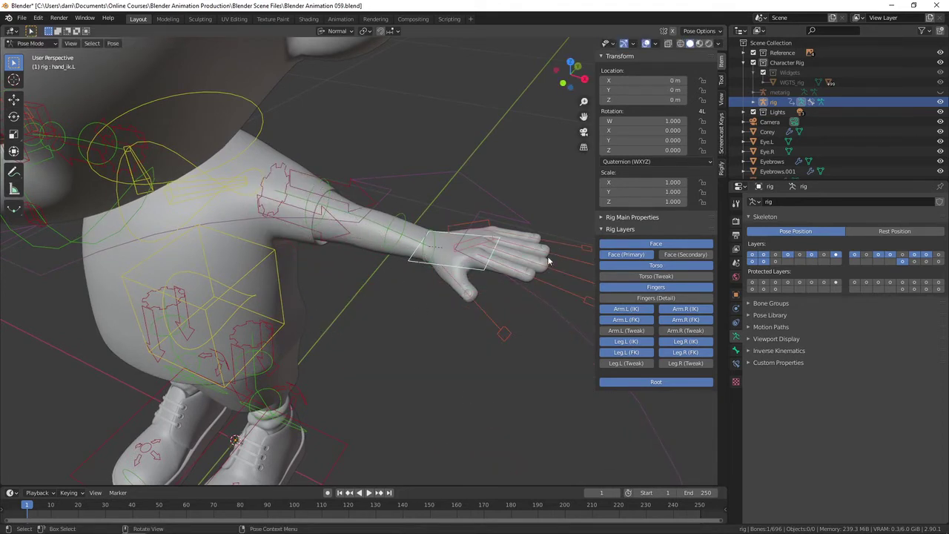
pyautogui.click(638, 335)
# Try moving the left hand's IK control down toward the body and undo the move
pyautogui.press('g')
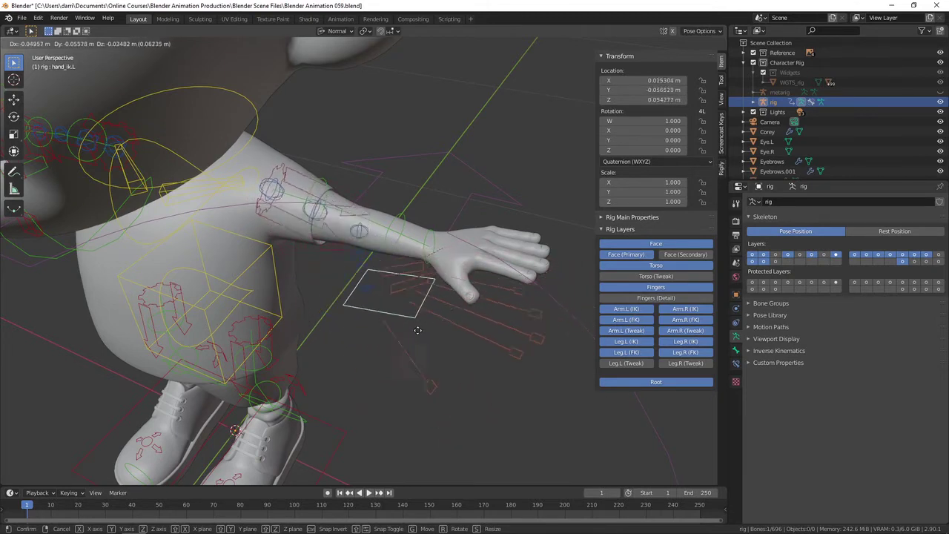
pyautogui.click(389, 337)
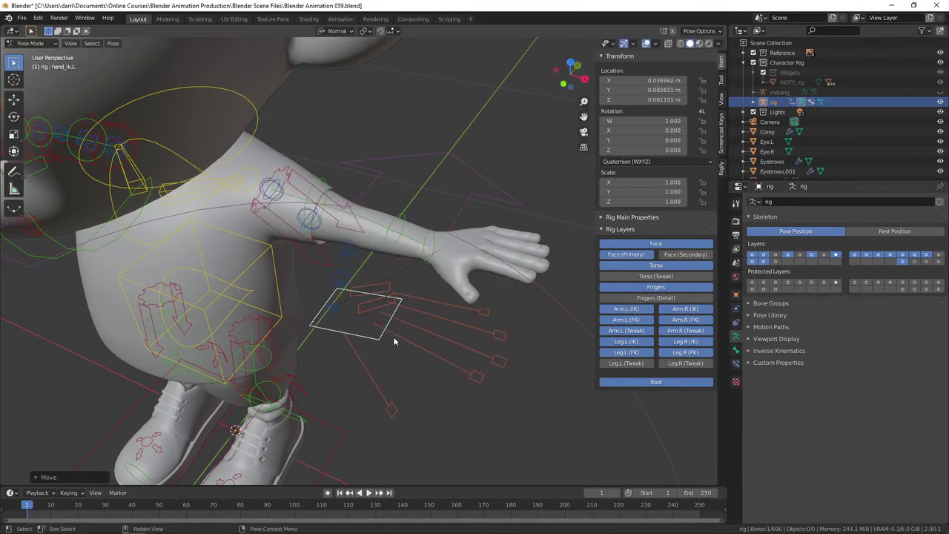
pyautogui.moveTo(393, 336); pyautogui.dragTo(418, 333, button='middle')
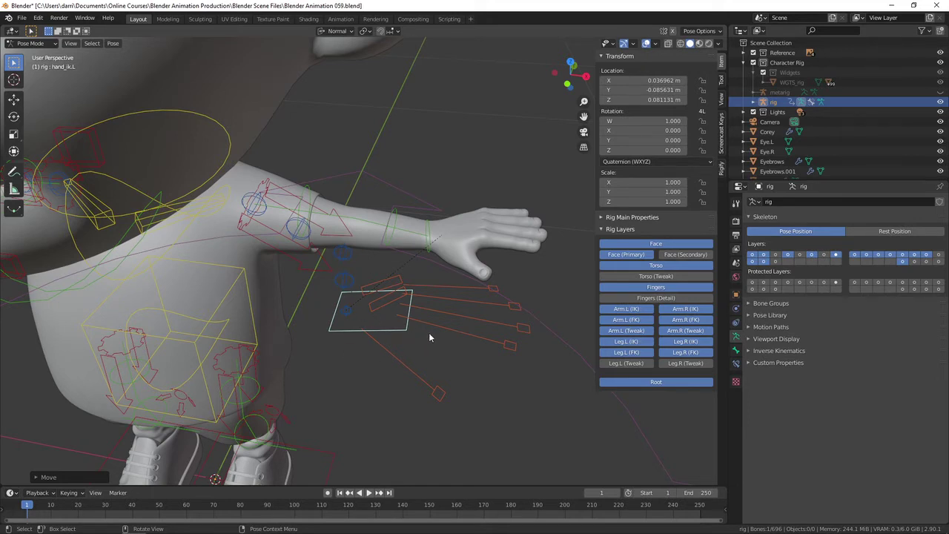
pyautogui.hotkey('ctrl', 'z')
# Select the left upper arm's FK control and the left forearm's FK control in turn to inspect them
pyautogui.moveTo(493, 328); pyautogui.dragTo(505, 259, button='middle')
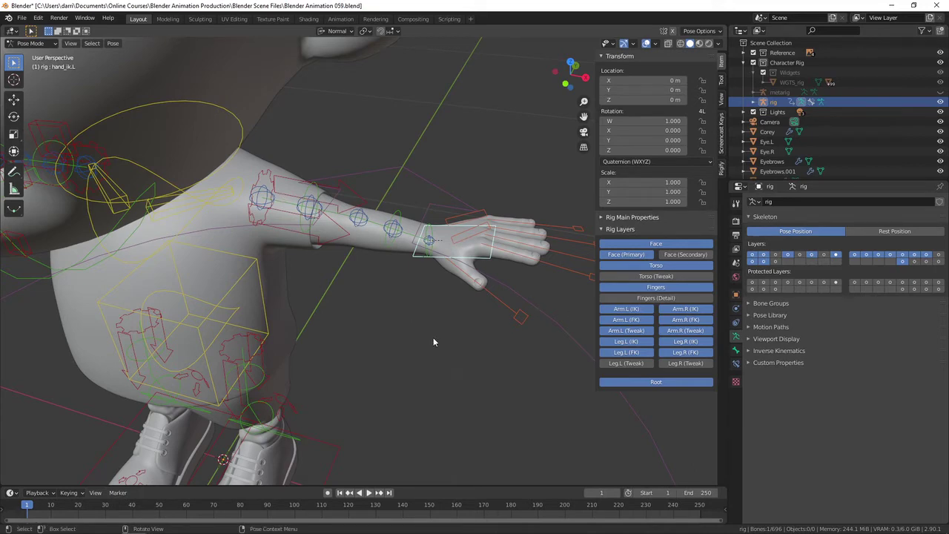
pyautogui.moveTo(433, 337)
pyautogui.mouseDown(button='middle')
pyautogui.moveTo(451, 312)
pyautogui.moveTo(436, 329)
pyautogui.mouseUp(button='middle')
pyautogui.scroll(2, 437, 322)
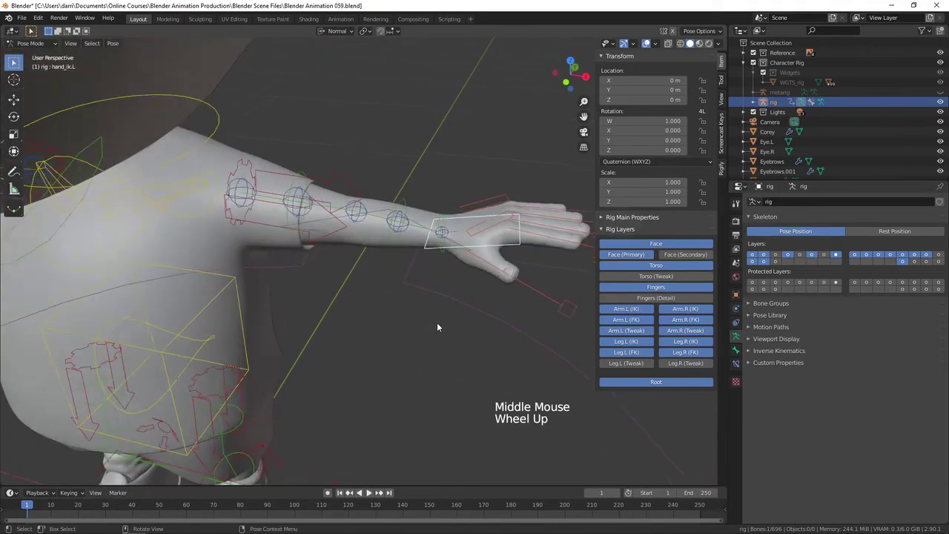
pyautogui.scroll(1, 437, 326)
pyautogui.click(272, 211)
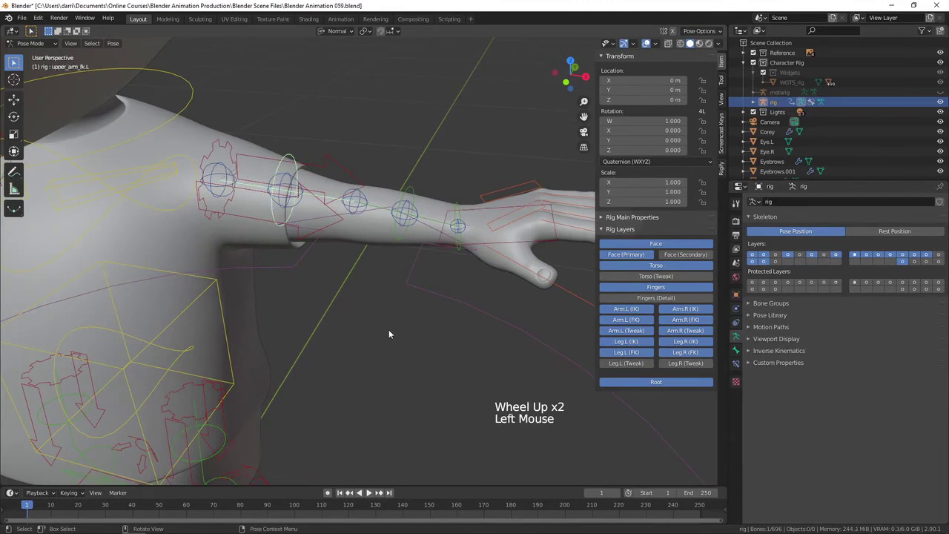
pyautogui.click(394, 236)
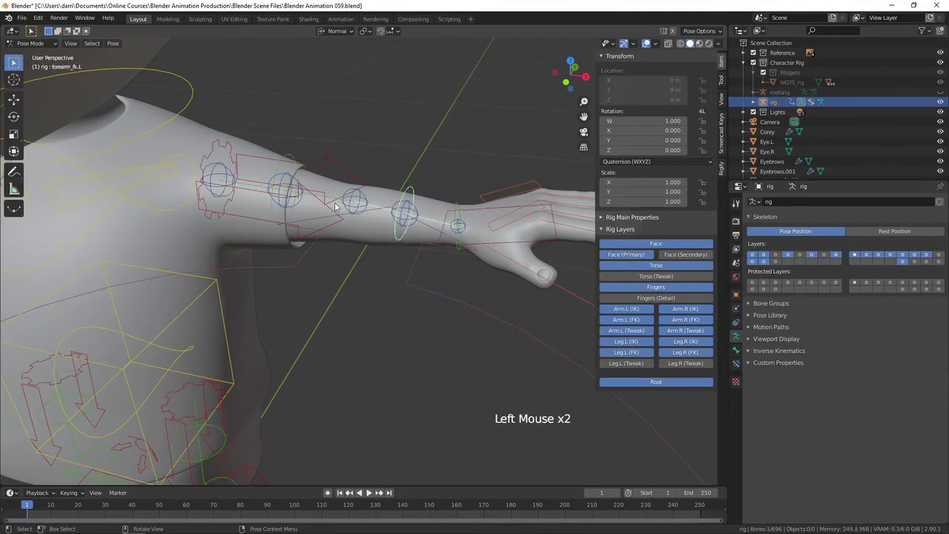
# Try rotating the left upper arm's FK control downward toward the body
pyautogui.click(274, 212)
pyautogui.scroll(-2, 423, 289)
pyautogui.moveTo(425, 294); pyautogui.dragTo(481, 204, button='middle')
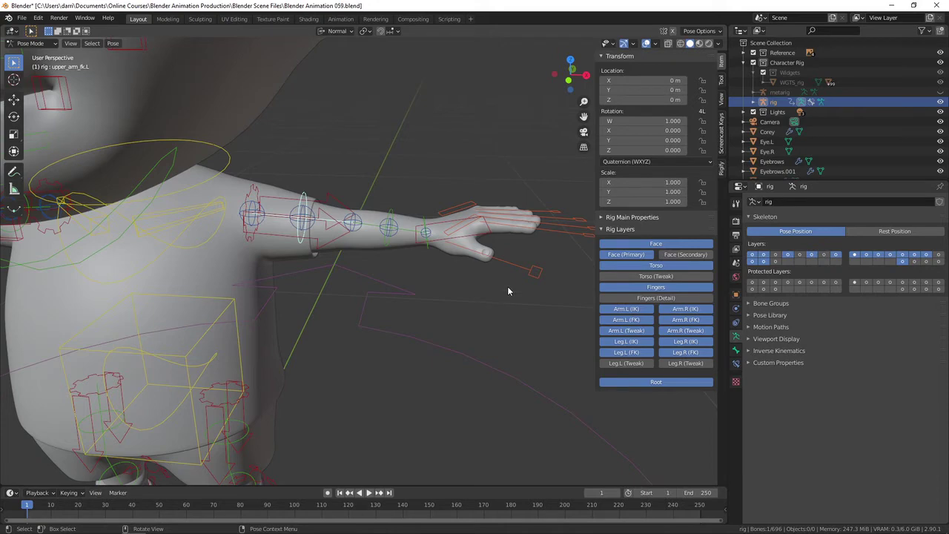
pyautogui.press('r')
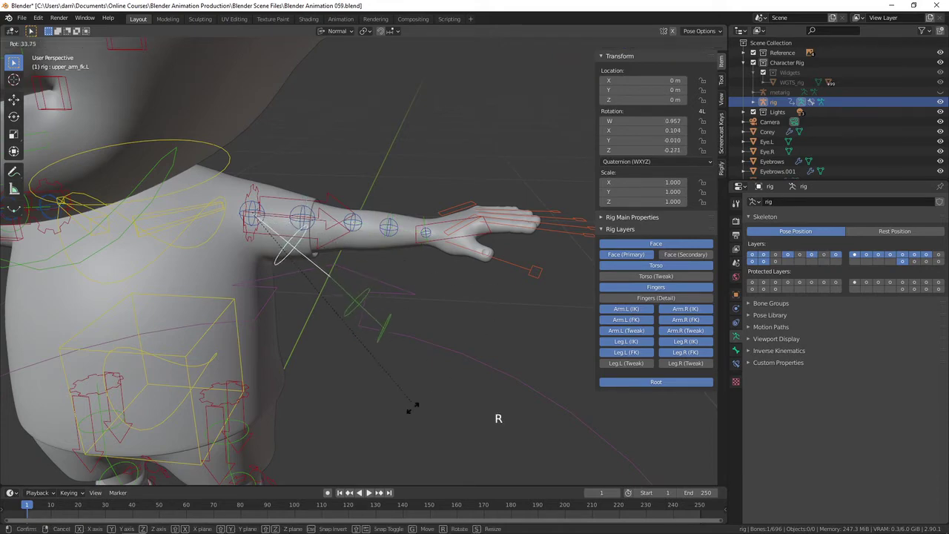
pyautogui.click(397, 417)
# Select the left forearm's FK control and try rotating it inward to bend the FK chain at the elbow
pyautogui.click(474, 331)
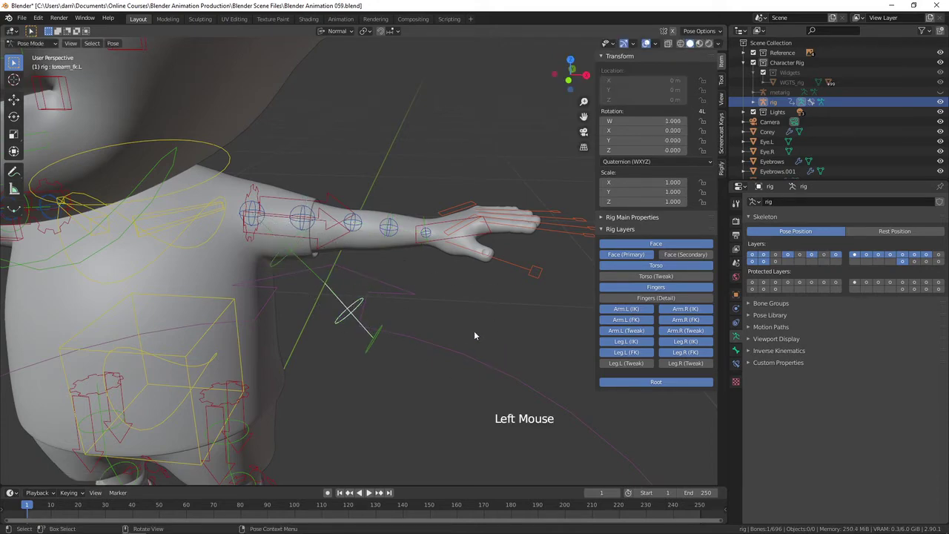
pyautogui.moveTo(474, 331); pyautogui.dragTo(484, 353, button='middle')
pyautogui.press('r')
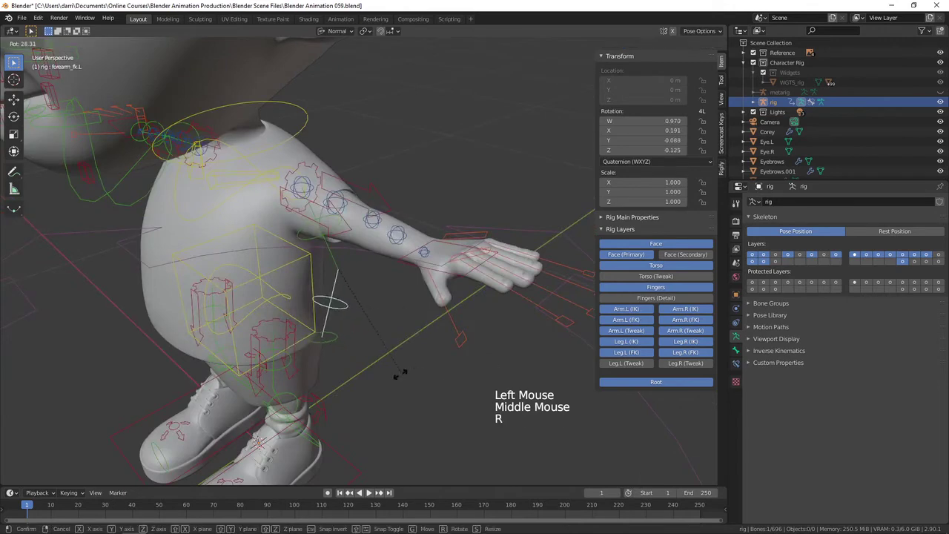
pyautogui.click(341, 355)
pyautogui.moveTo(551, 375); pyautogui.dragTo(505, 364, button='middle')
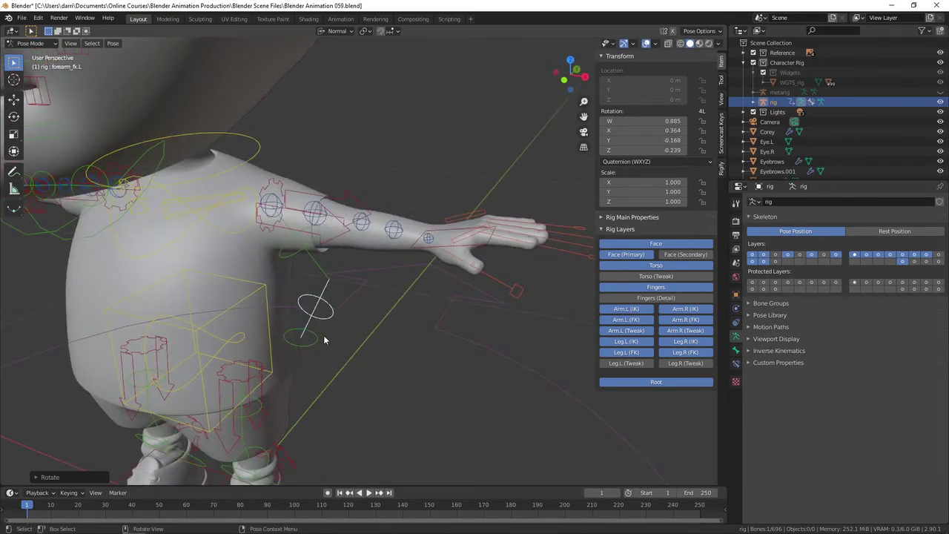
pyautogui.moveTo(343, 340); pyautogui.dragTo(361, 336, button='middle')
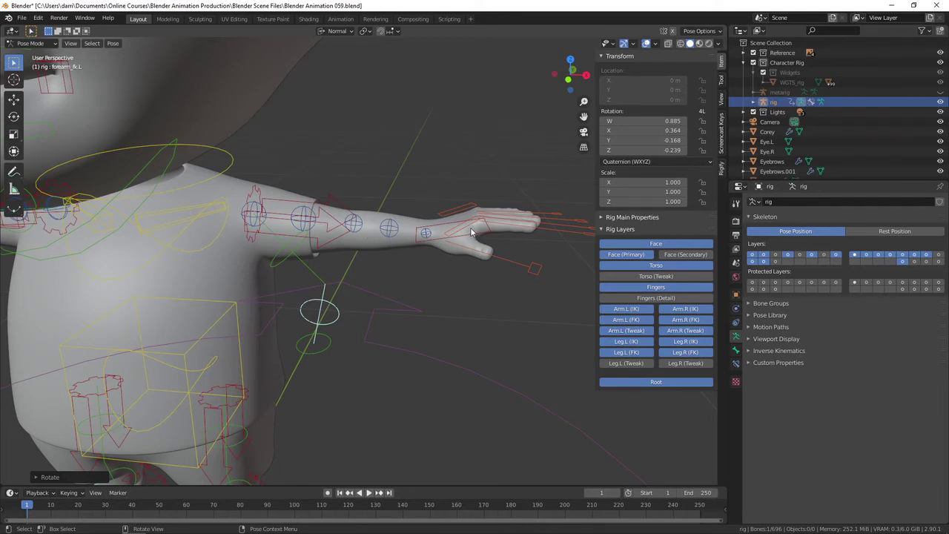
# Undo the rotations of the left forearm and upper arm FK controls
pyautogui.moveTo(487, 345); pyautogui.dragTo(481, 345, button='middle')
pyautogui.hotkey('ctrl', 'z')
pyautogui.hotkey('ctrl', 'z')
pyautogui.hotkey('ctrl', 'z')
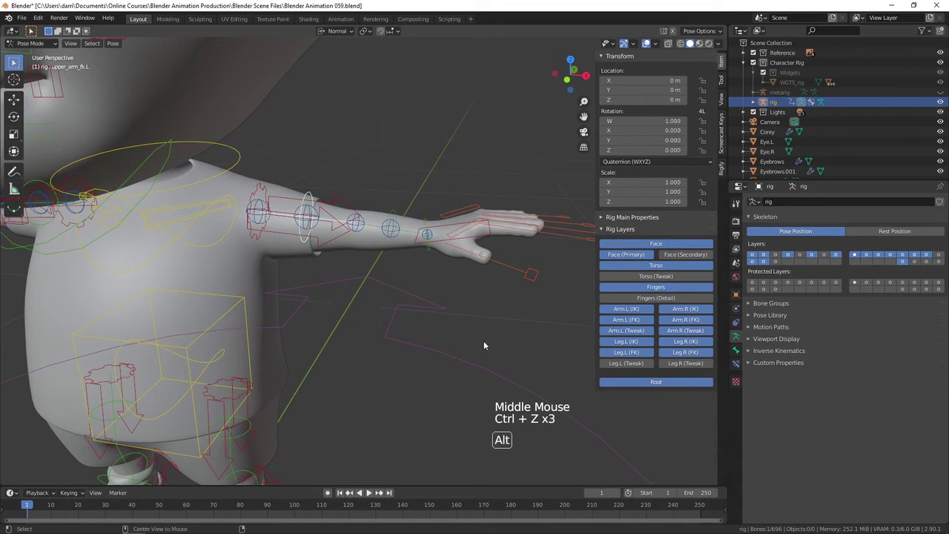
# Deselect all bones and hide the Arm.L (FK) and Arm.R (FK) rig layers
pyautogui.hotkey('alt', 'a')
pyautogui.moveTo(483, 343); pyautogui.dragTo(493, 351, button='middle')
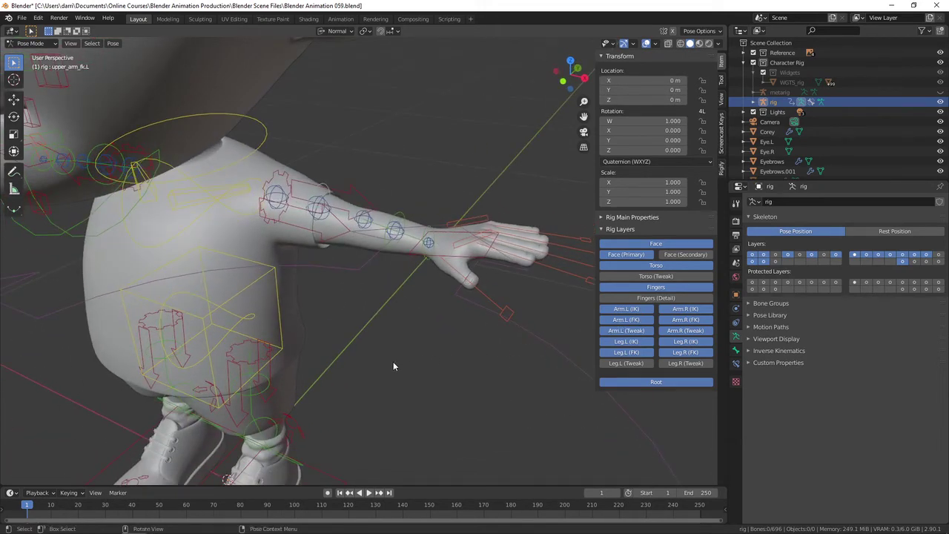
pyautogui.scroll(-3, 393, 364)
pyautogui.keyDown('shift'); pyautogui.moveTo(393, 363); pyautogui.dragTo(430, 345, button='middle'); pyautogui.keyUp('shift')
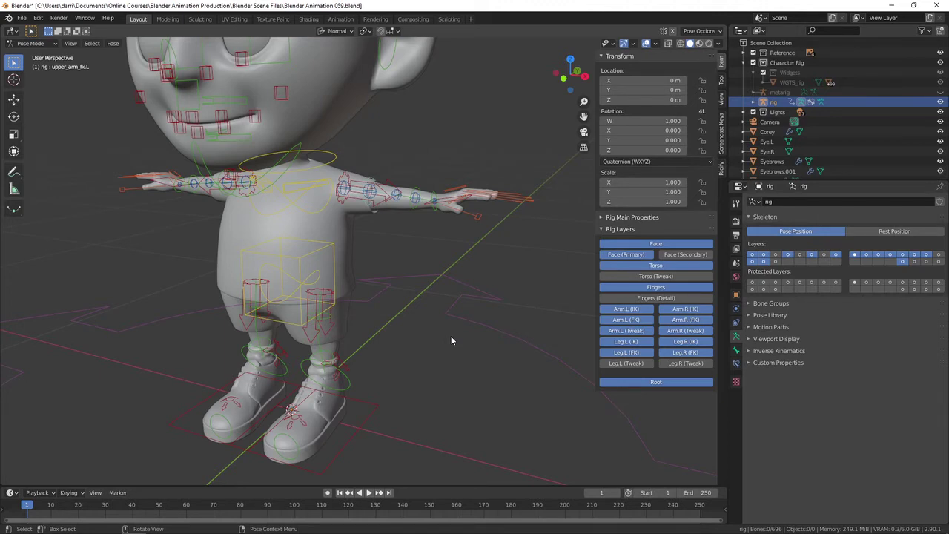
pyautogui.click(627, 325)
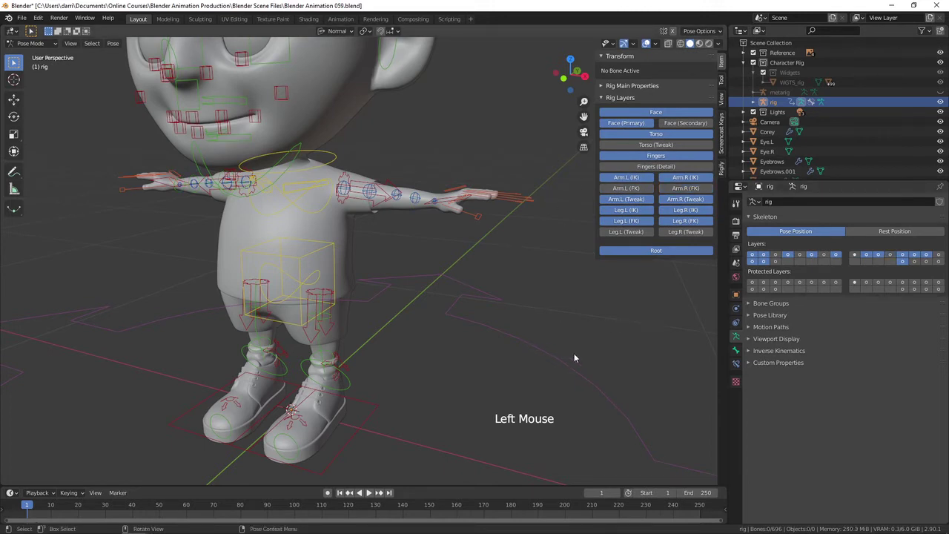
pyautogui.click(599, 351)
# Select the left foot's IK control and try moving it toward the right foot
pyautogui.moveTo(418, 412); pyautogui.dragTo(428, 388, button='middle')
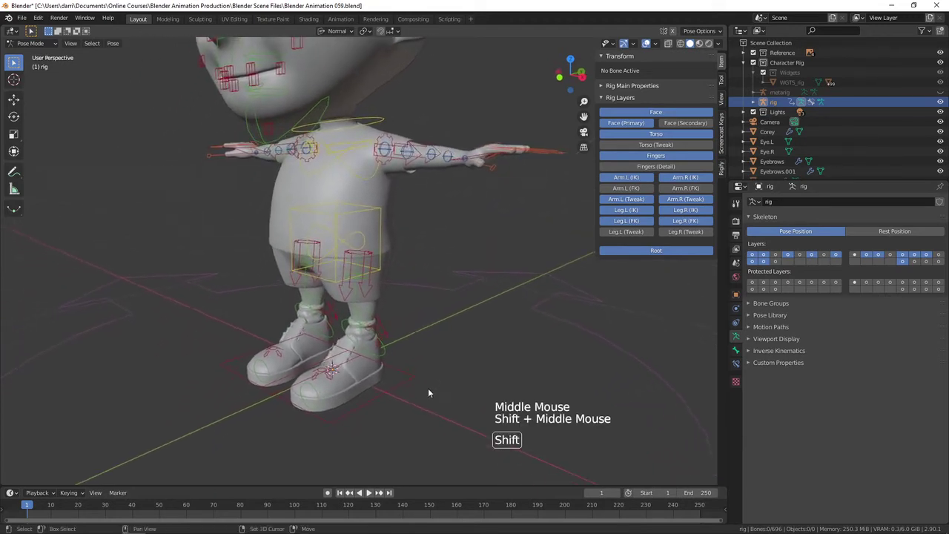
pyautogui.click(386, 392)
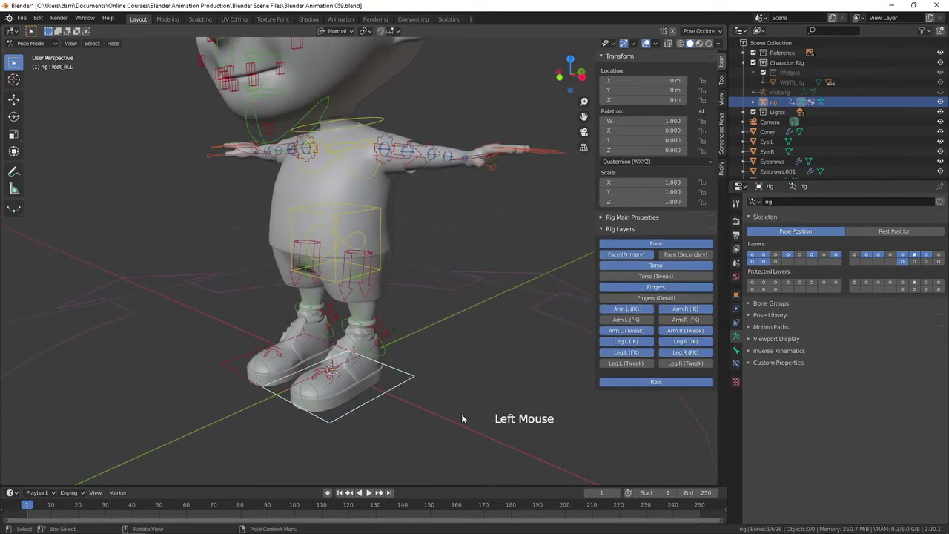
pyautogui.press('g')
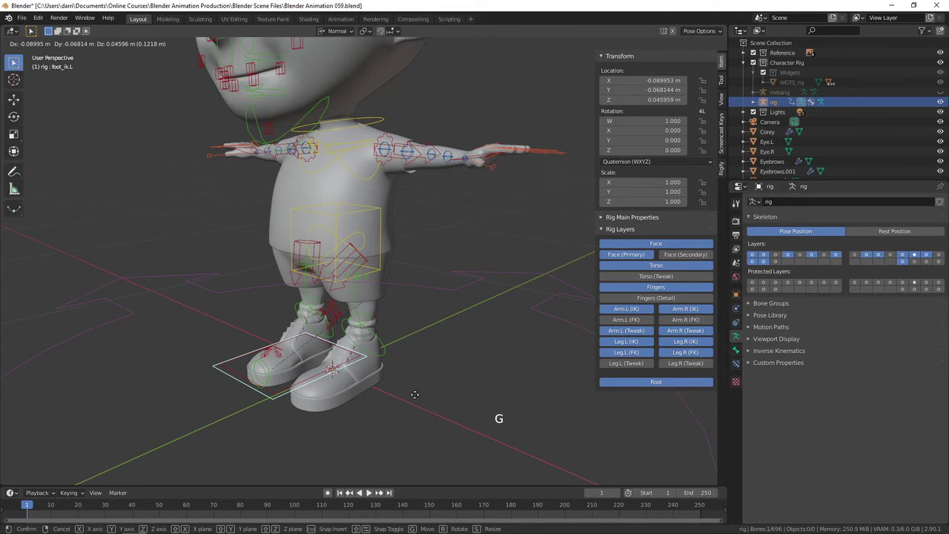
pyautogui.rightClick(415, 395)
# Select the torso control and try moving it up and down to test the IK legs
pyautogui.click(387, 213)
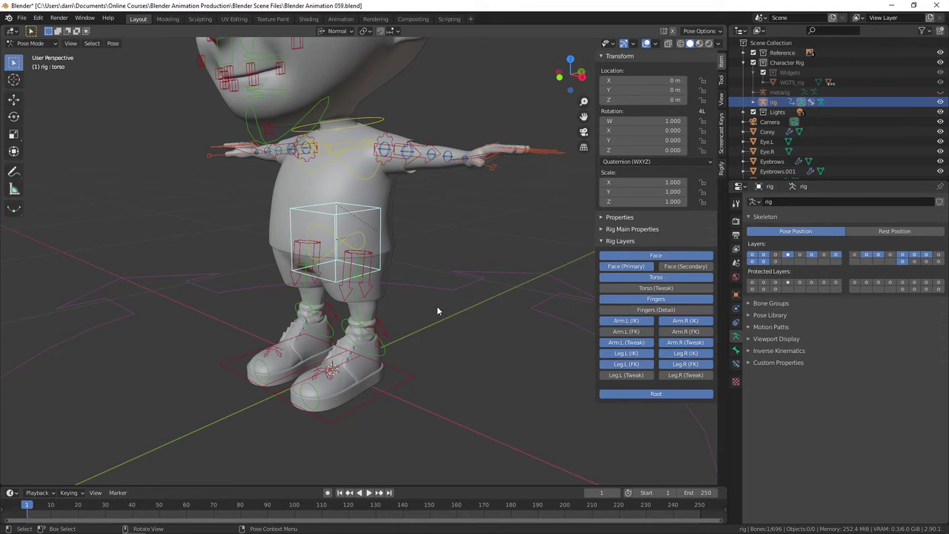
pyautogui.press('g')
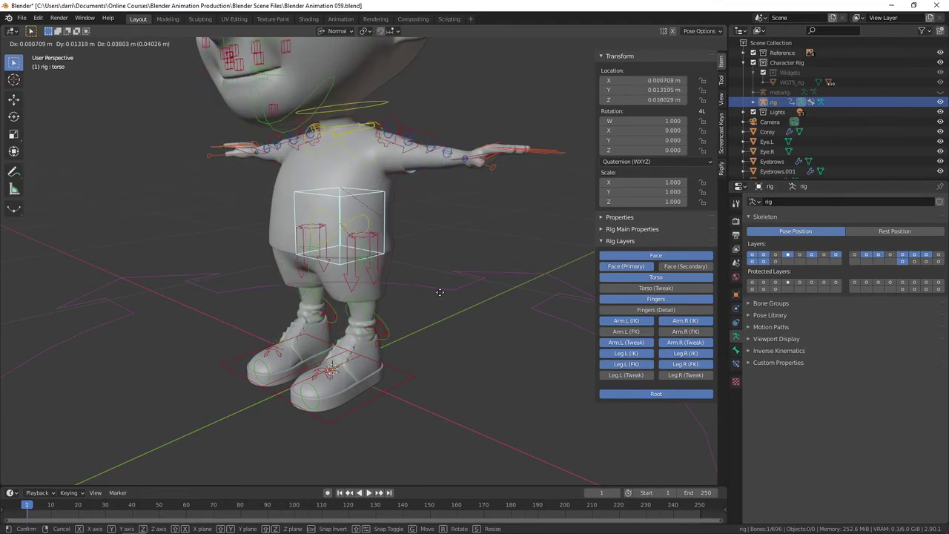
pyautogui.rightClick(428, 330)
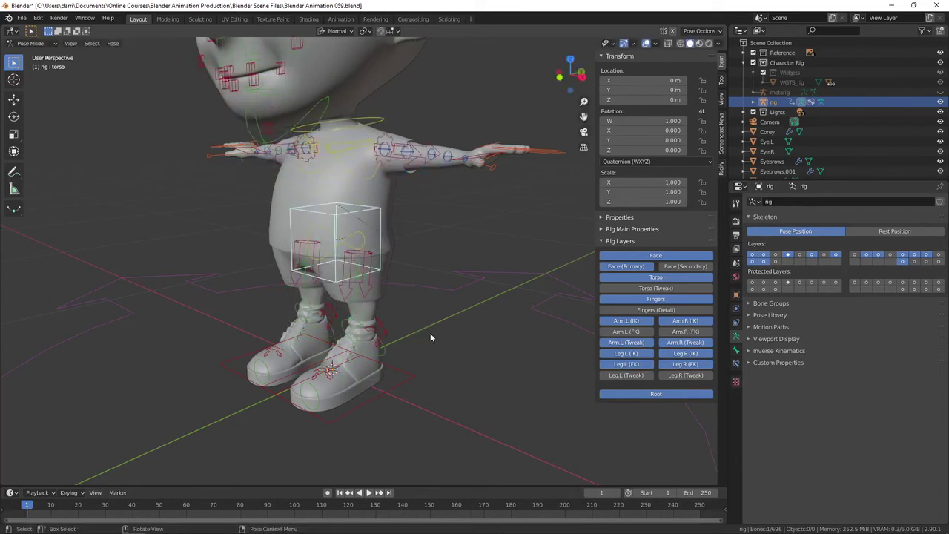
pyautogui.moveTo(430, 333); pyautogui.dragTo(430, 359, button='middle')
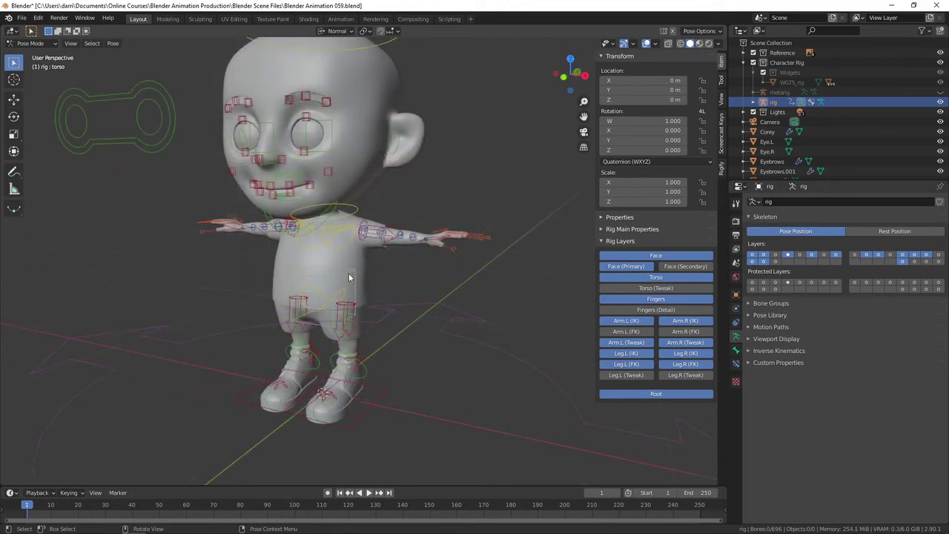
# Select the torso control box and examine the remaining rig controls from the front and at an angle
pyautogui.click(343, 277)
pyautogui.moveTo(429, 358); pyautogui.dragTo(382, 366, button='middle')
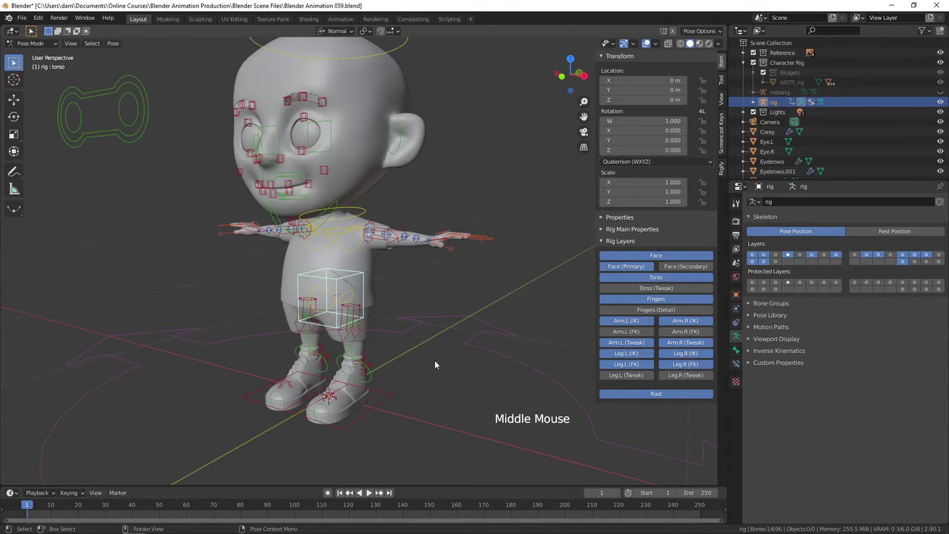
pyautogui.moveTo(472, 320); pyautogui.dragTo(436, 321, button='middle')
pyautogui.scroll(3, 426, 323)
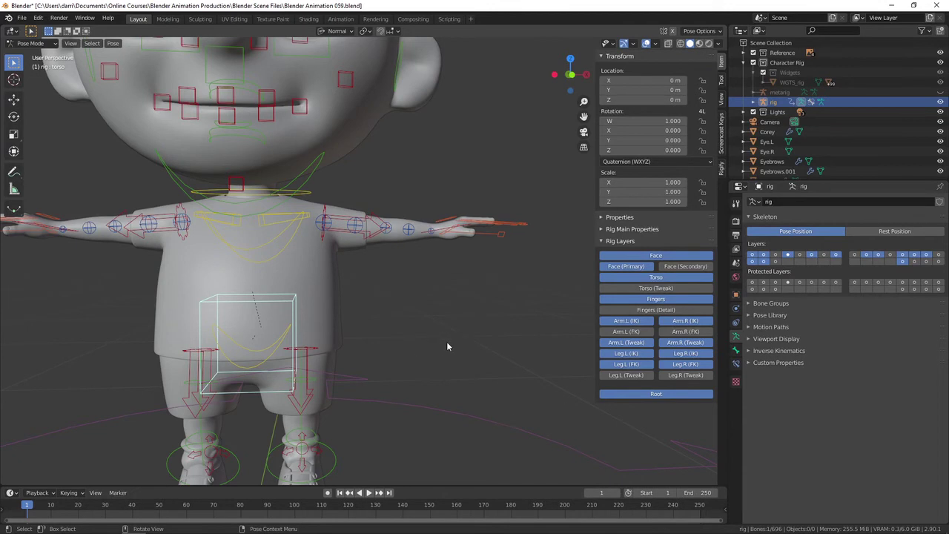
pyautogui.scroll(-2, 448, 342)
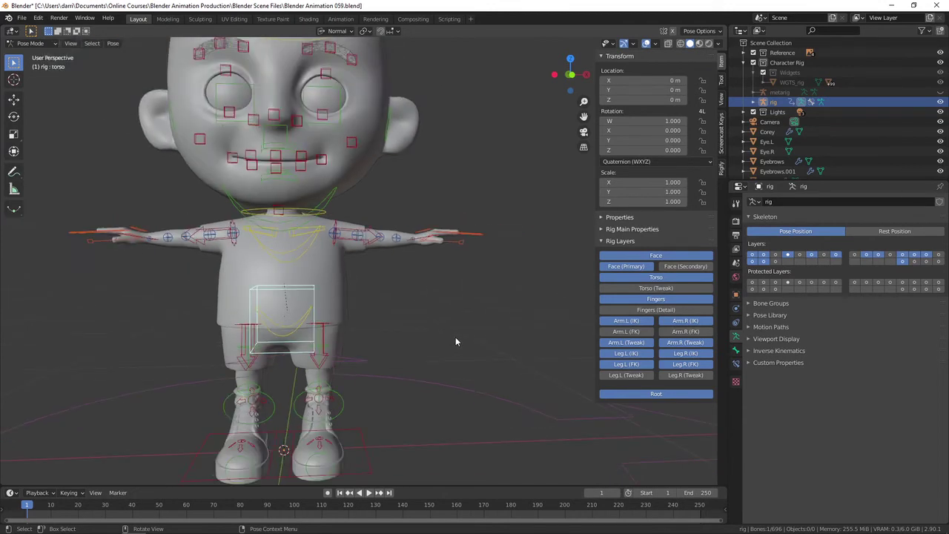
pyautogui.moveTo(455, 340); pyautogui.dragTo(425, 303, button='middle')
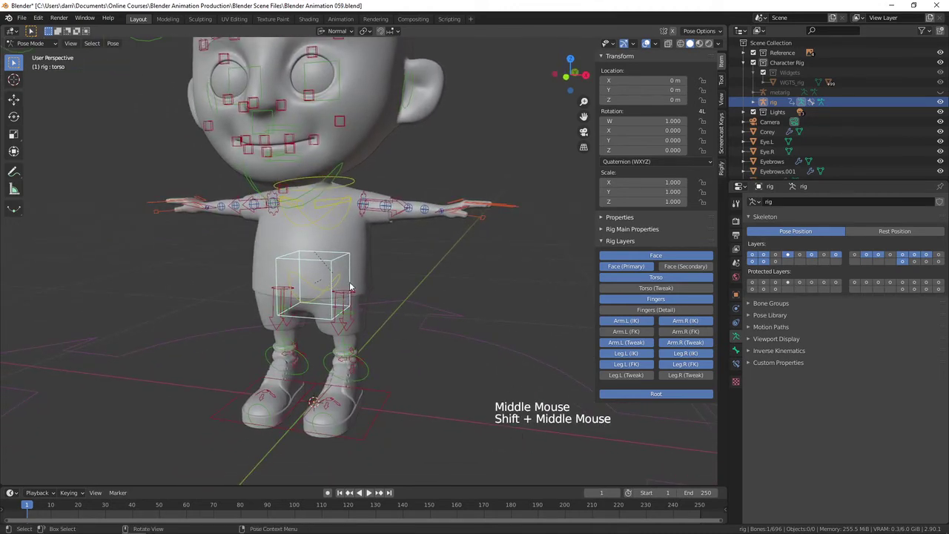
pyautogui.moveTo(373, 258); pyautogui.dragTo(464, 287, button='middle')
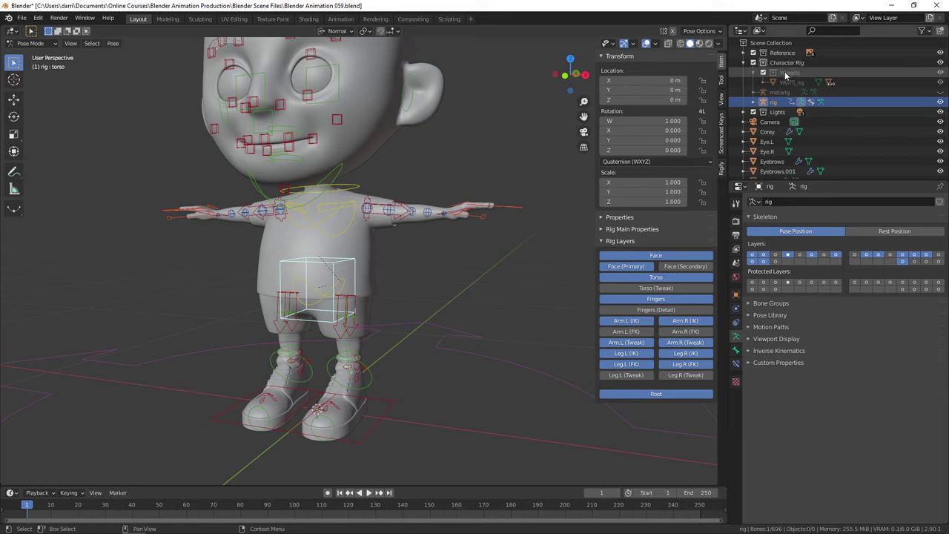
# Try toggling the Widgets collection's temporary viewport hiding off and on
pyautogui.click(941, 74)
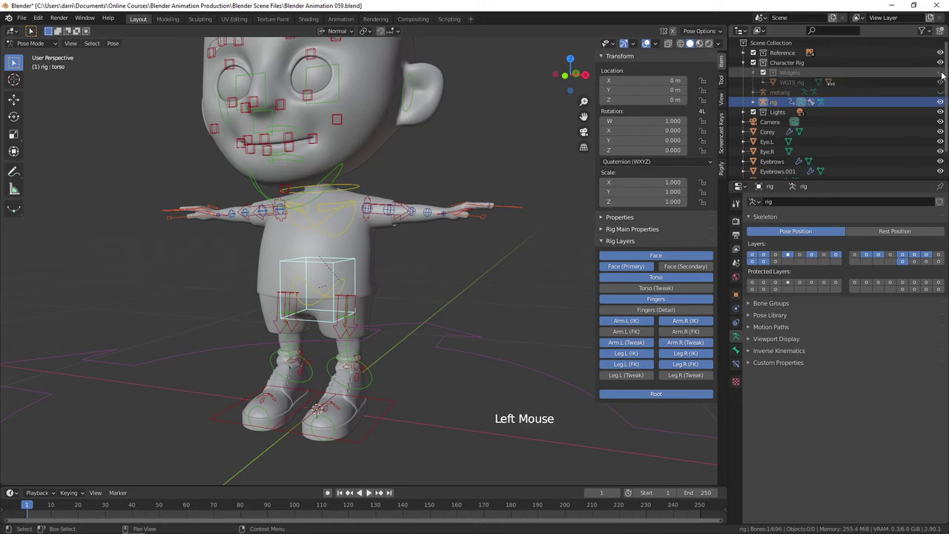
pyautogui.click(941, 74)
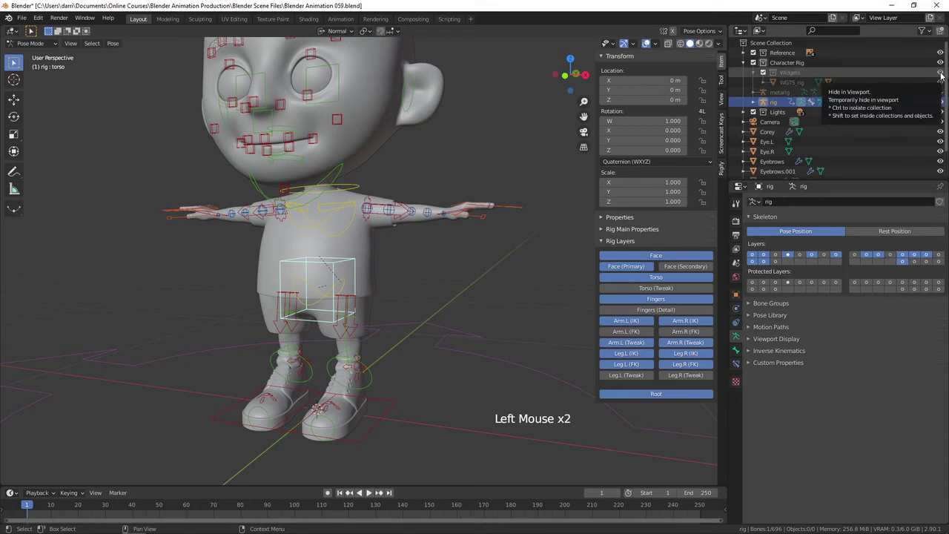
pyautogui.click(940, 75)
pyautogui.click(940, 74)
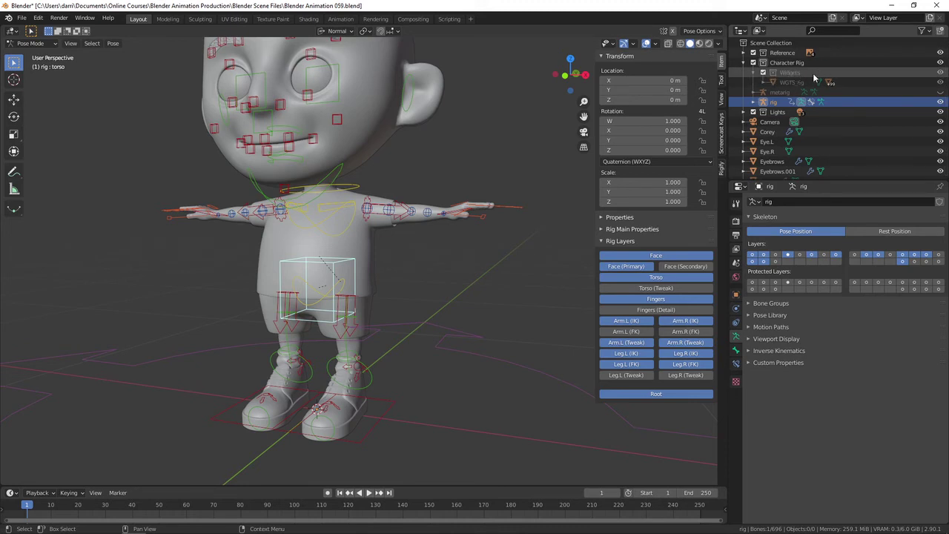
# Add the Disable in Viewports toggle to the outliner and enable the Widgets collection in viewports
pyautogui.click(928, 32)
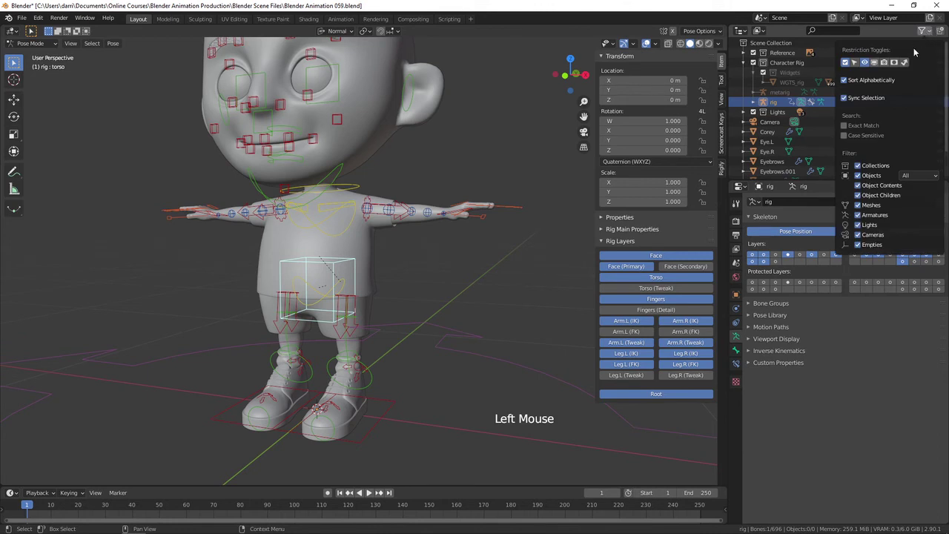
pyautogui.click(876, 64)
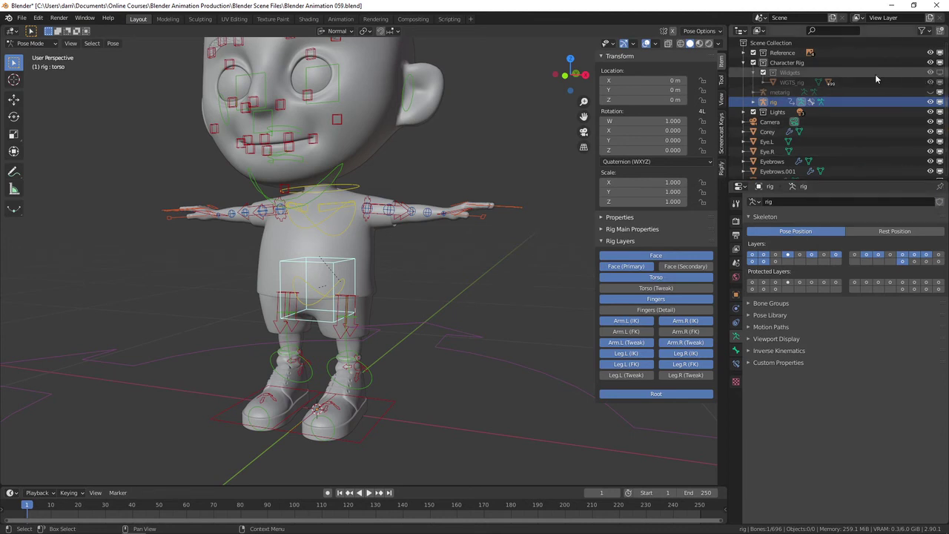
pyautogui.click(941, 73)
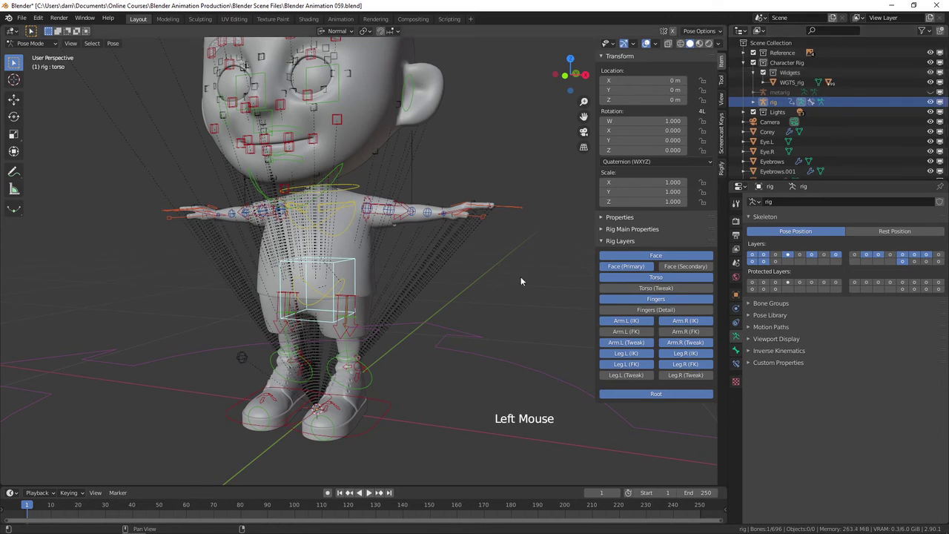
# Turn off the Relationship Lines viewport overlay to remove the dashed lines around the character
pyautogui.scroll(-3, 459, 292)
pyautogui.scroll(1, 461, 279)
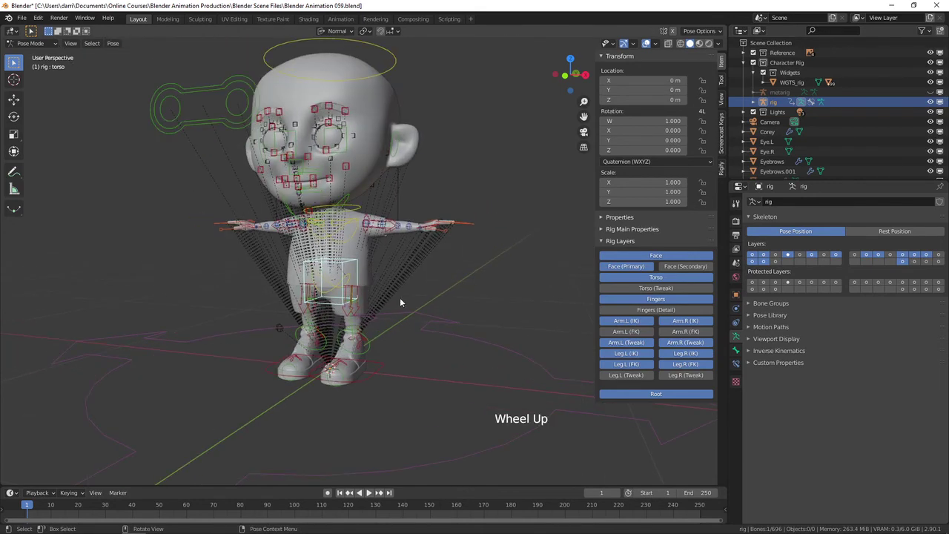
pyautogui.moveTo(501, 280); pyautogui.dragTo(438, 286, button='middle')
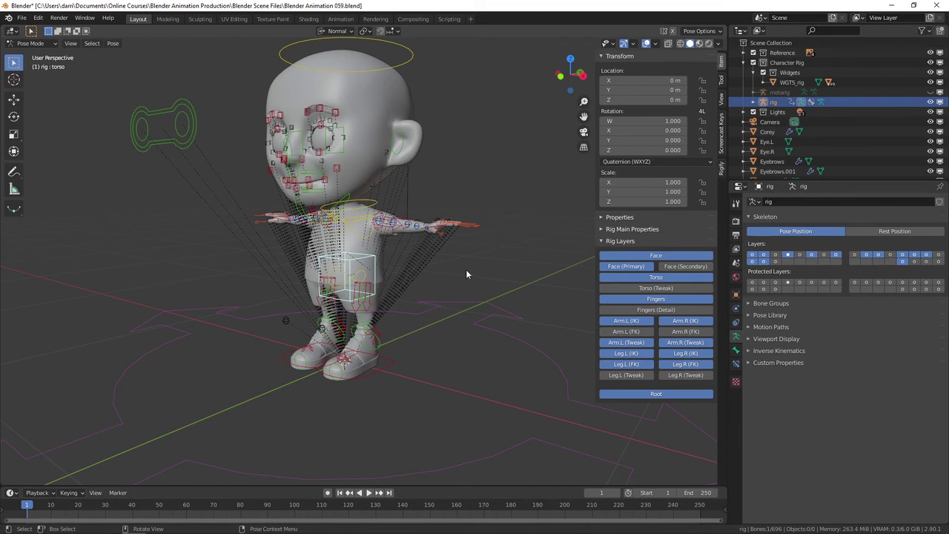
pyautogui.moveTo(466, 272); pyautogui.dragTo(469, 273, button='middle')
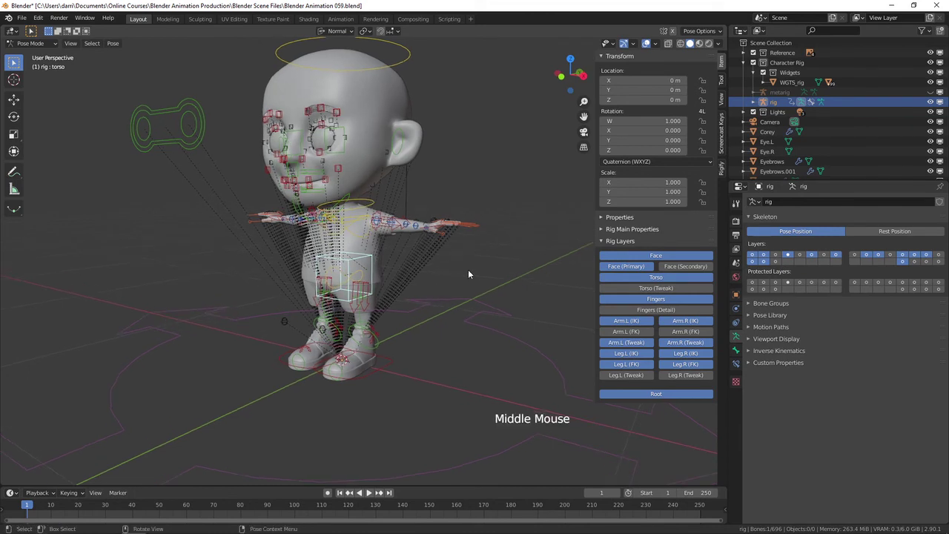
pyautogui.click(657, 46)
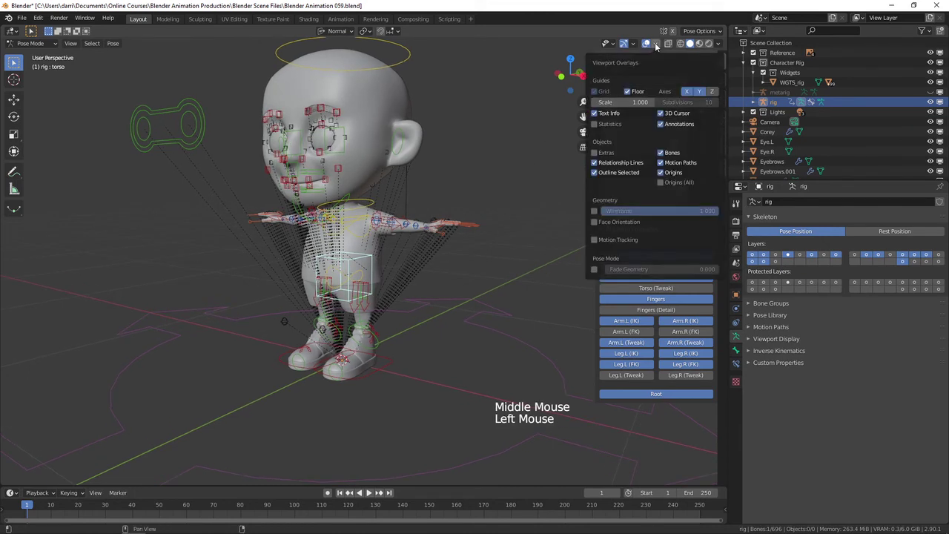
pyautogui.click(594, 163)
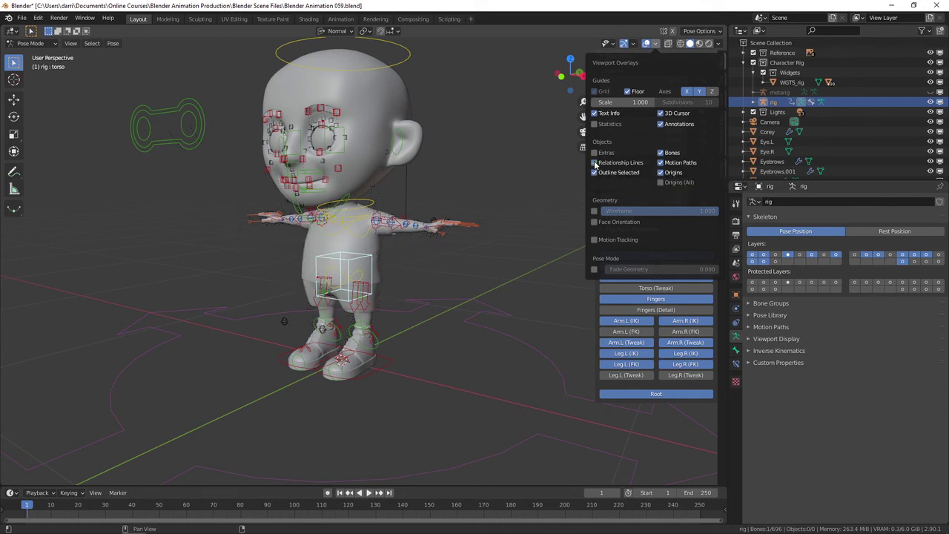
pyautogui.moveTo(468, 254); pyautogui.dragTo(401, 326, button='middle')
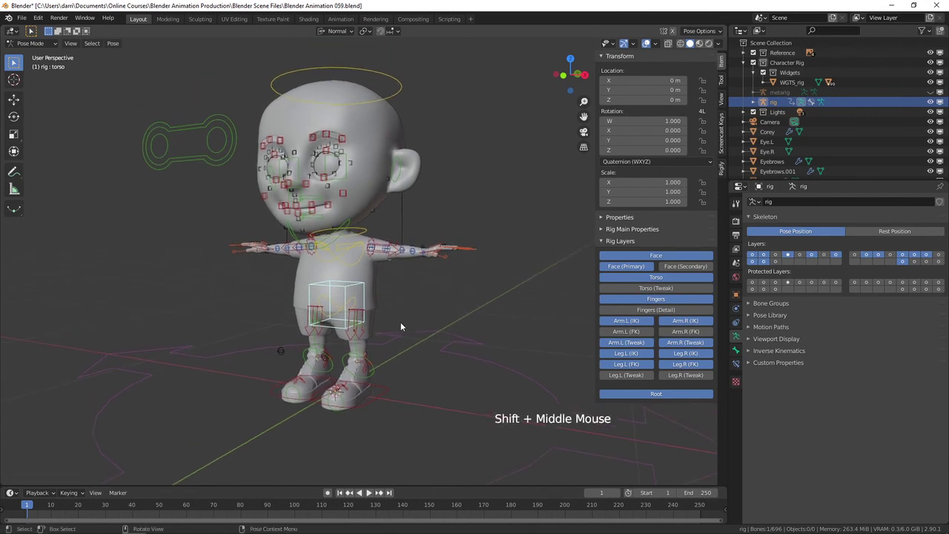